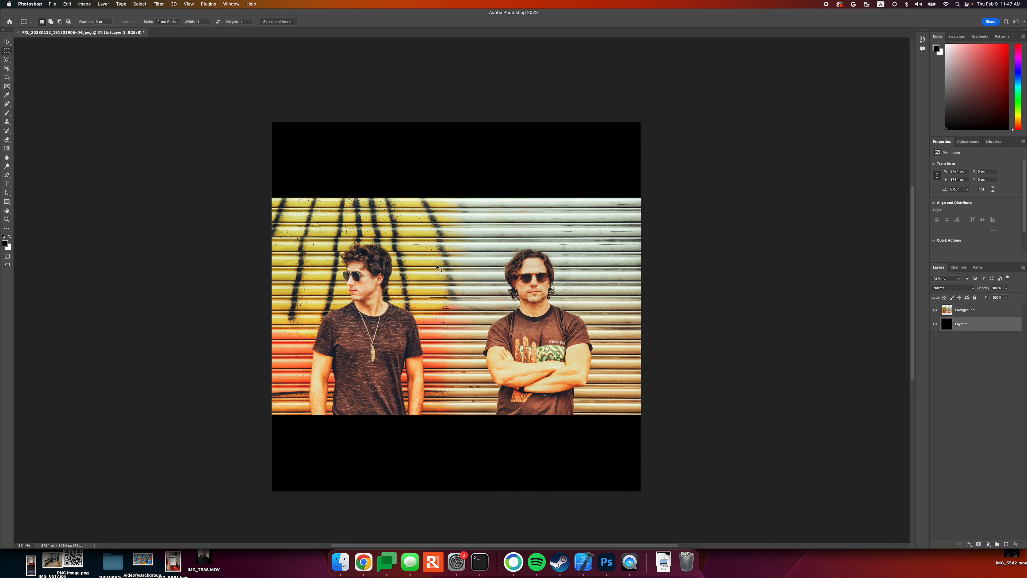
# - Undo the black square canvas extension to get back to the original wide photo, and select the Background layer
pyautogui.press('super+z')
pyautogui.press('super+z')
pyautogui.press('super+z')
pyautogui.press('super+z')
pyautogui.press('super+z')
pyautogui.press('super+z')
pyautogui.press('super+z')
pyautogui.press('super+z')
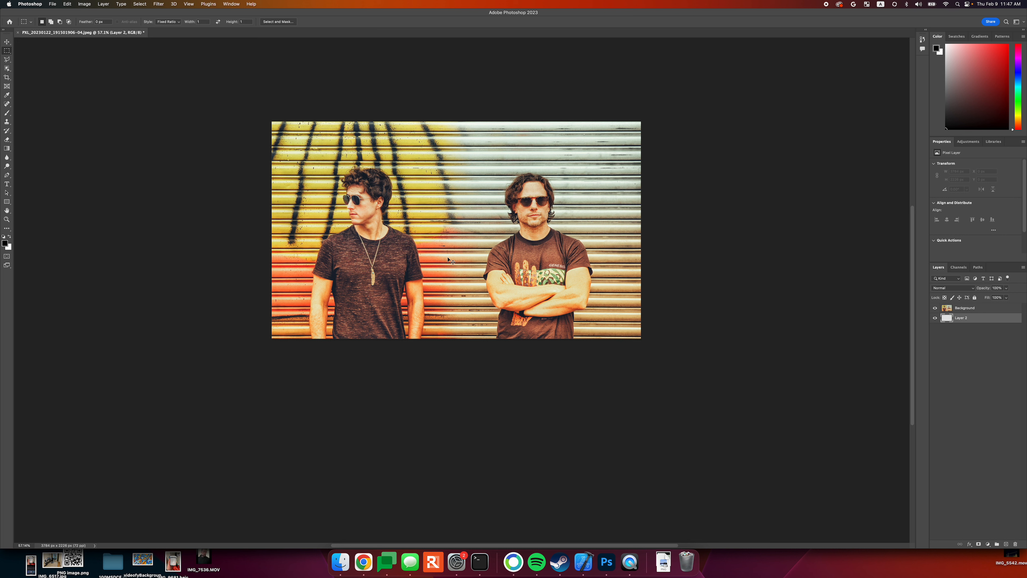
pyautogui.click(970, 308)
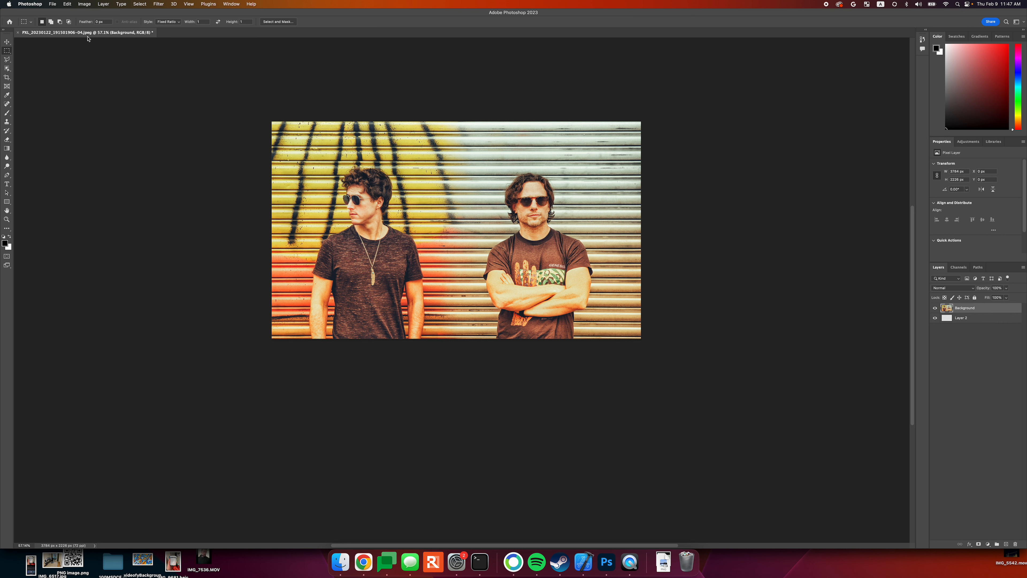
# - Try framing both men with a full-height square marquee at a fixed 1:1 ratio, shift it sideways, and deselect
pyautogui.click(165, 22)
pyautogui.click(166, 29)
pyautogui.write('3784 p')
pyautogui.moveTo(249, 97)
pyautogui.mouseDown()
pyautogui.moveTo(264, 120)
pyautogui.moveTo(251, 97)
pyautogui.mouseUp()
pyautogui.click(168, 21)
pyautogui.click(167, 13)
pyautogui.click(222, 79)
pyautogui.moveTo(268, 119); pyautogui.dragTo(589, 407)
pyautogui.moveTo(411, 292); pyautogui.dragTo(445, 293)
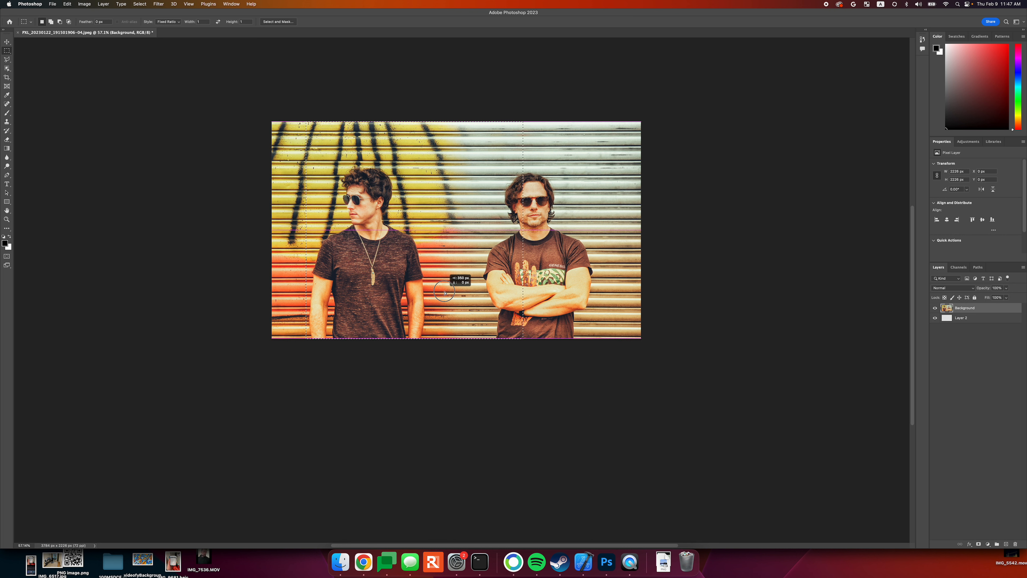
pyautogui.moveTo(445, 293); pyautogui.dragTo(424, 292)
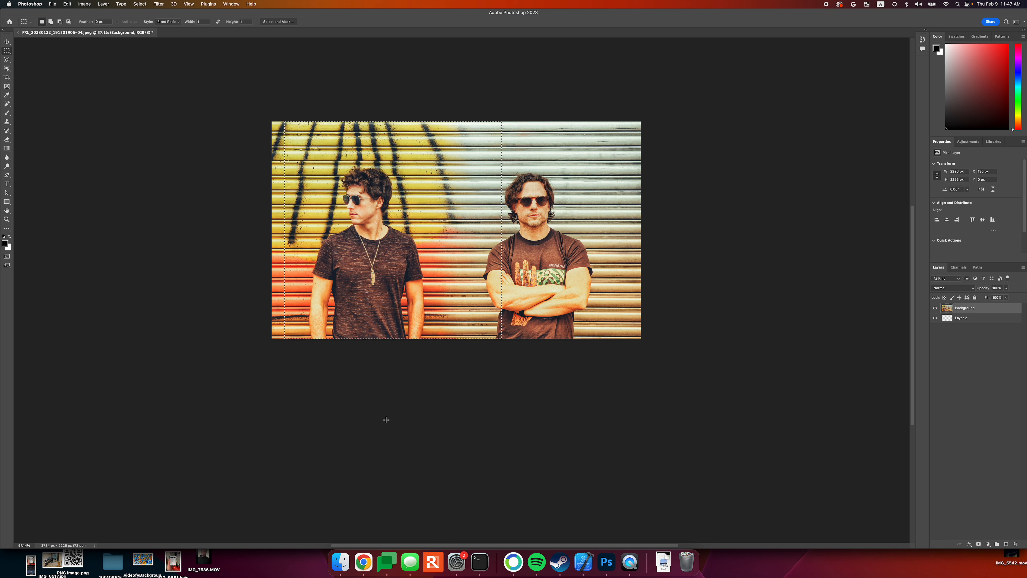
pyautogui.click(394, 412)
# - Outline the man in the brown Genesis shirt and the wall beyond him with the Polygonal Lasso, closing the loop outside the canvas
pyautogui.press('l')
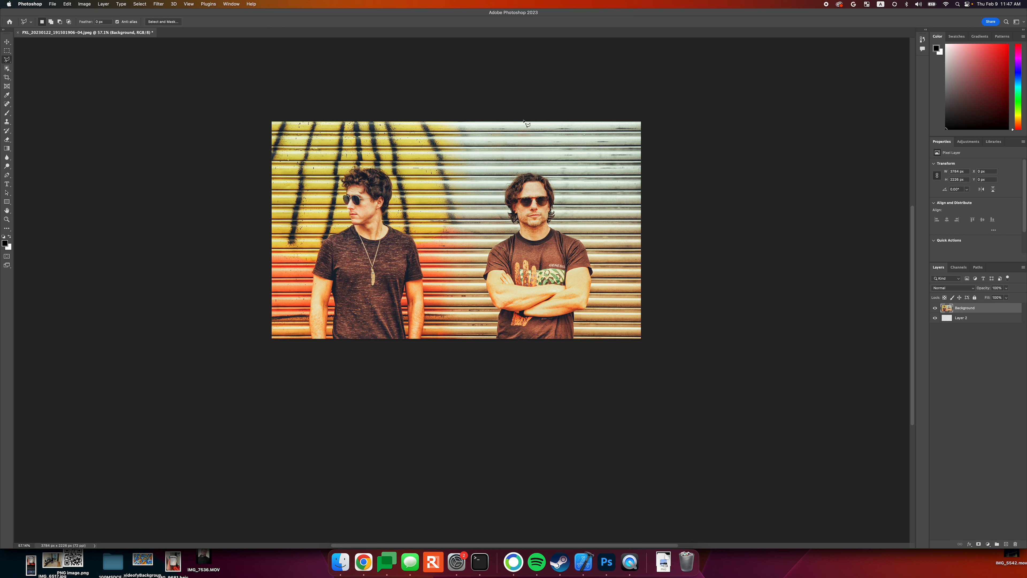
pyautogui.click(502, 200)
pyautogui.click(507, 223)
pyautogui.click(481, 248)
pyautogui.click(477, 278)
pyautogui.click(490, 337)
pyautogui.click(528, 372)
pyautogui.click(684, 363)
pyautogui.click(677, 105)
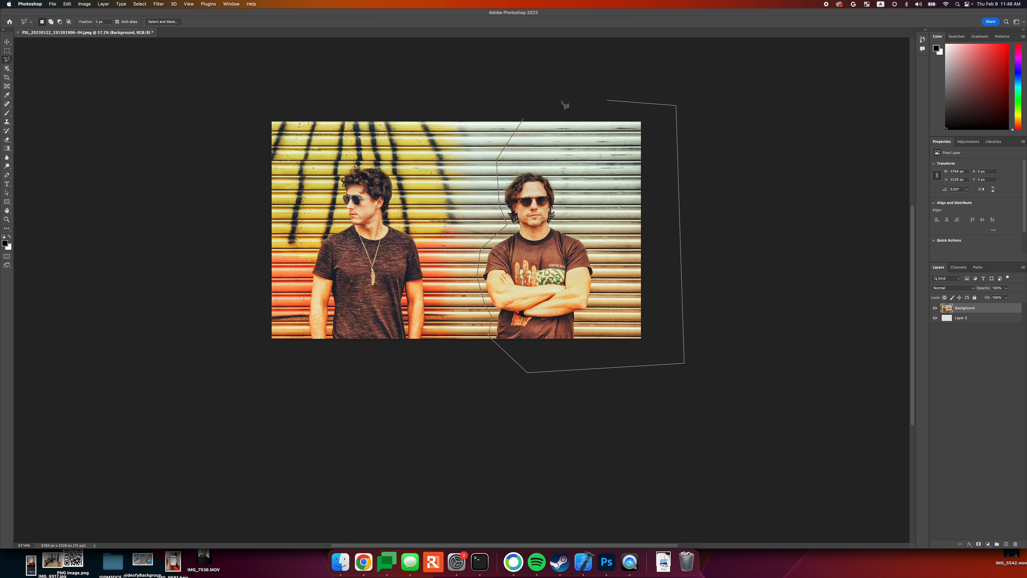
pyautogui.click(527, 121)
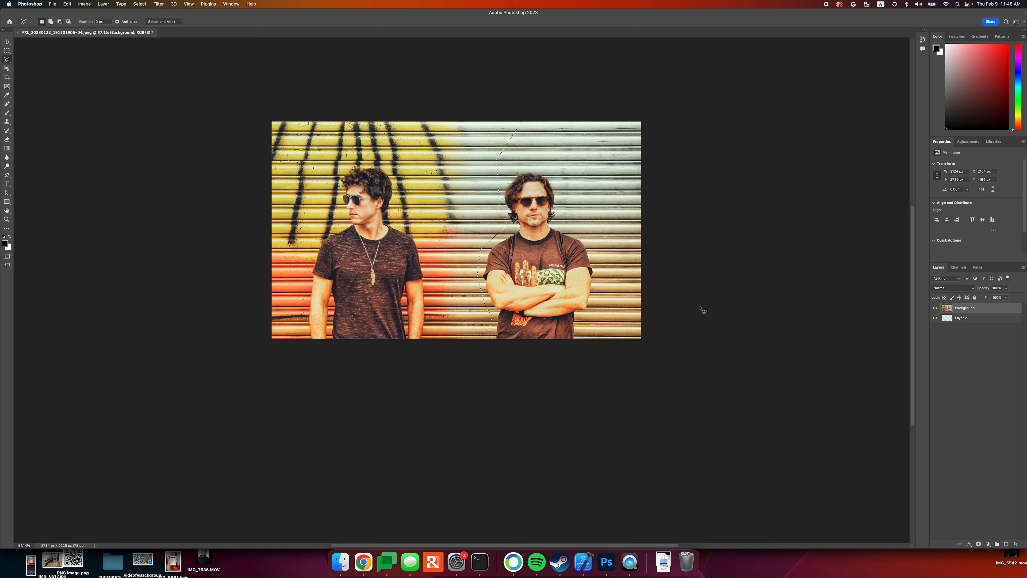
# - Copy the selected area to its own layer and move it about 520 px left, closer to the other man
pyautogui.click(1007, 544)
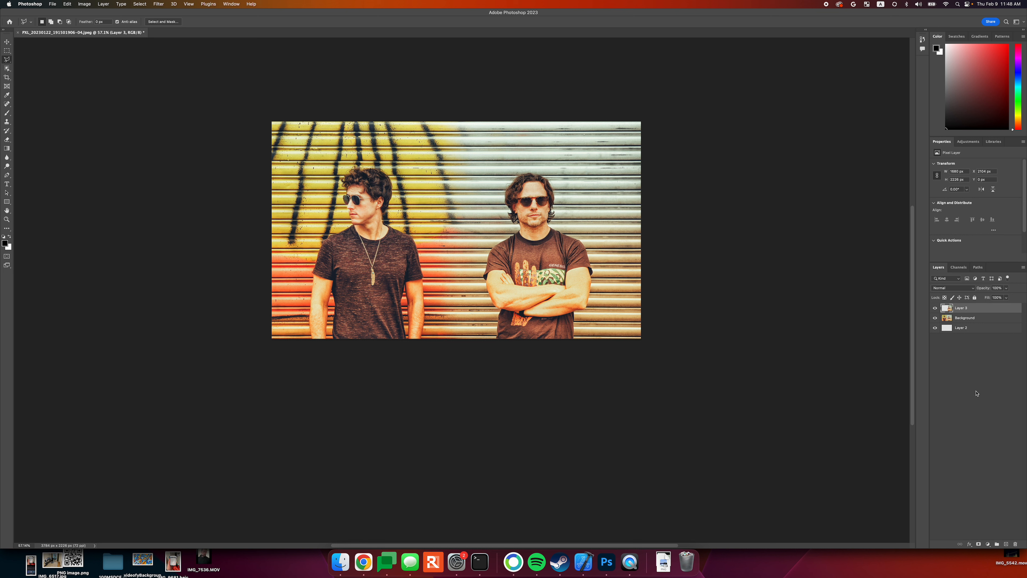
pyautogui.click(935, 318)
pyautogui.click(935, 318)
pyautogui.click(7, 42)
pyautogui.moveTo(621, 257); pyautogui.dragTo(570, 256)
pyautogui.click(503, 406)
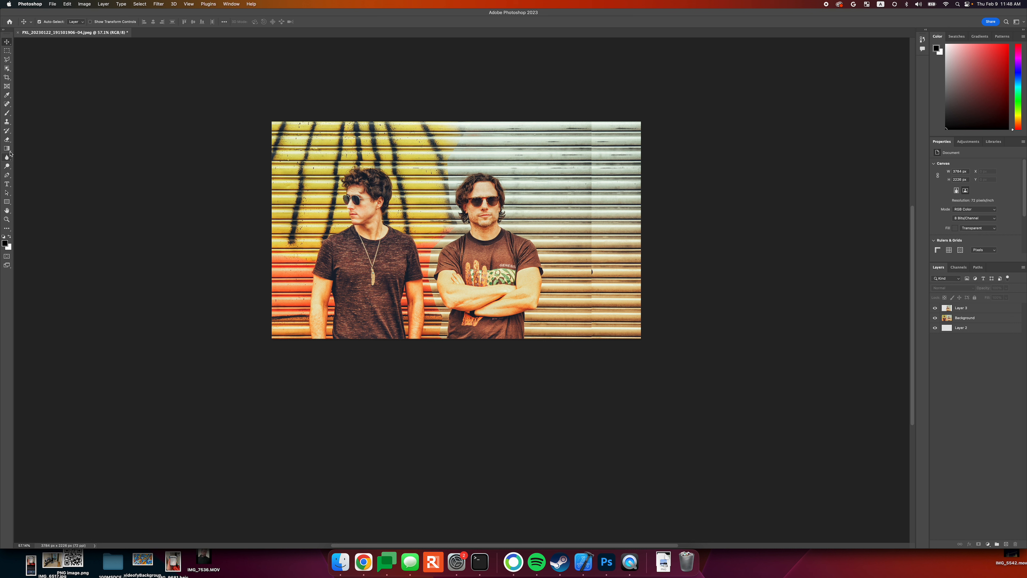
# - Erase the hard left edge of the moved man's layer with a soft 78 px eraser to blend it into the wall
pyautogui.click(7, 141)
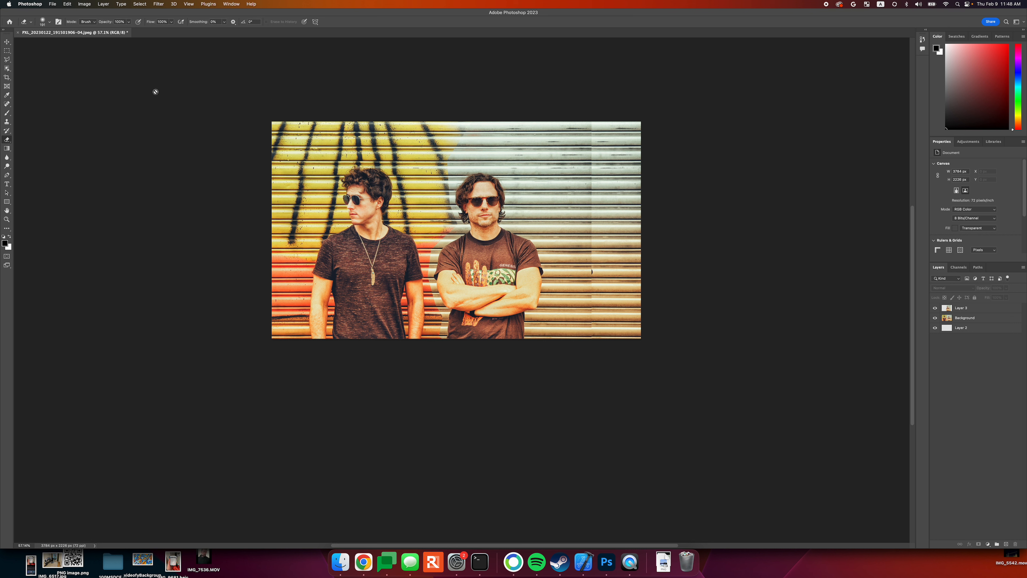
pyautogui.click(959, 307)
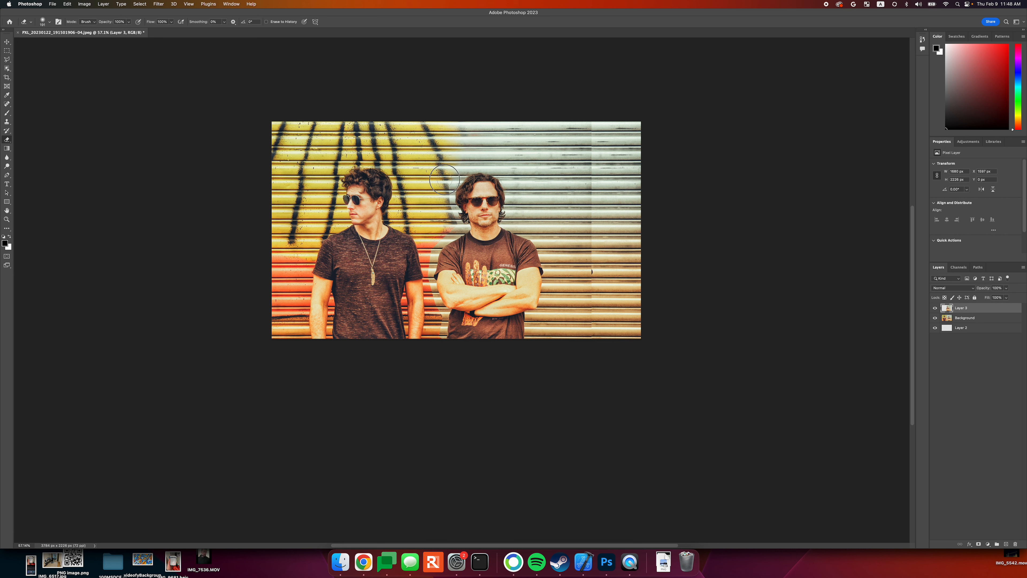
pyautogui.click(49, 22)
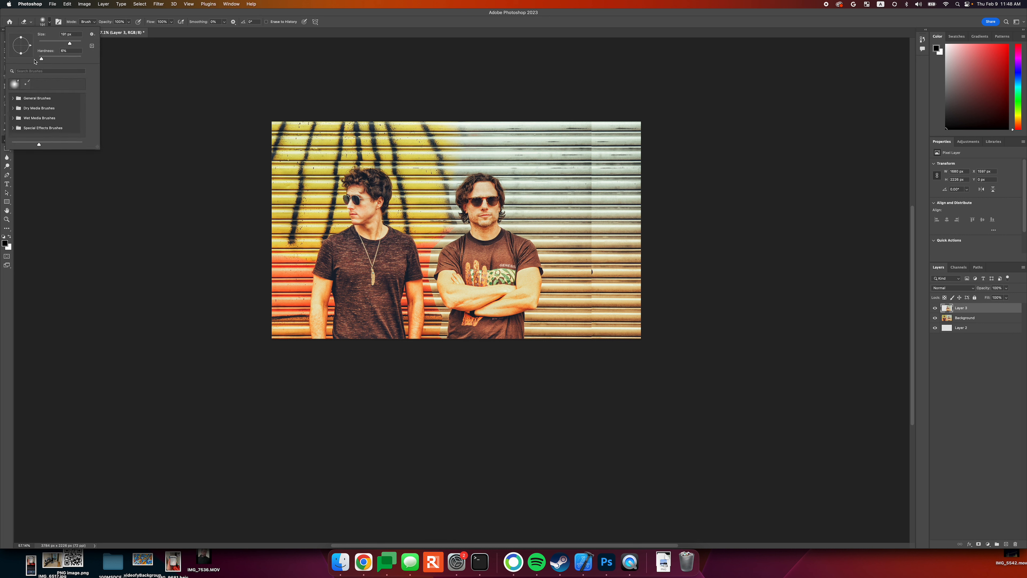
pyautogui.click(52, 23)
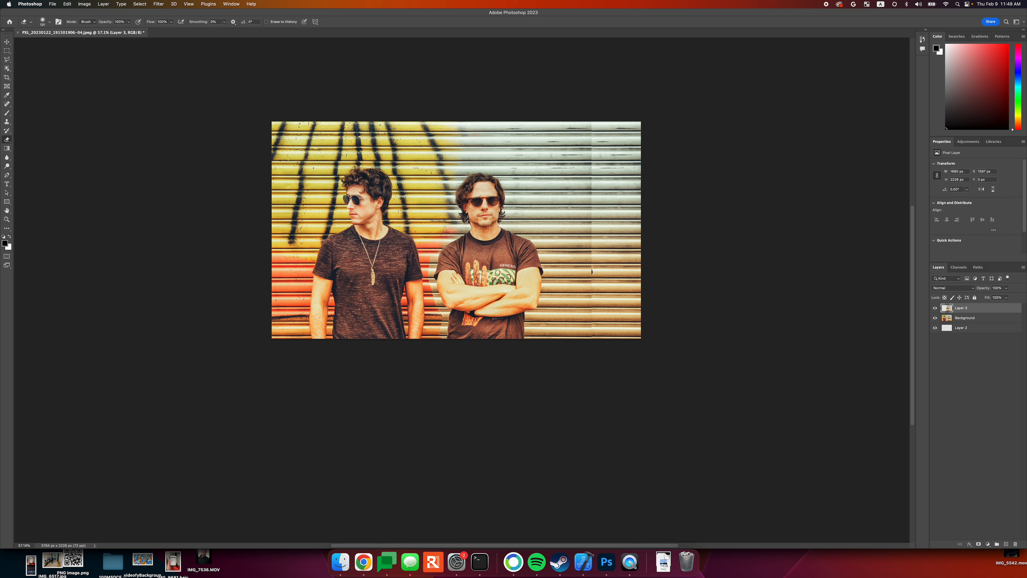
pyautogui.click(51, 21)
pyautogui.moveTo(65, 42); pyautogui.dragTo(56, 43)
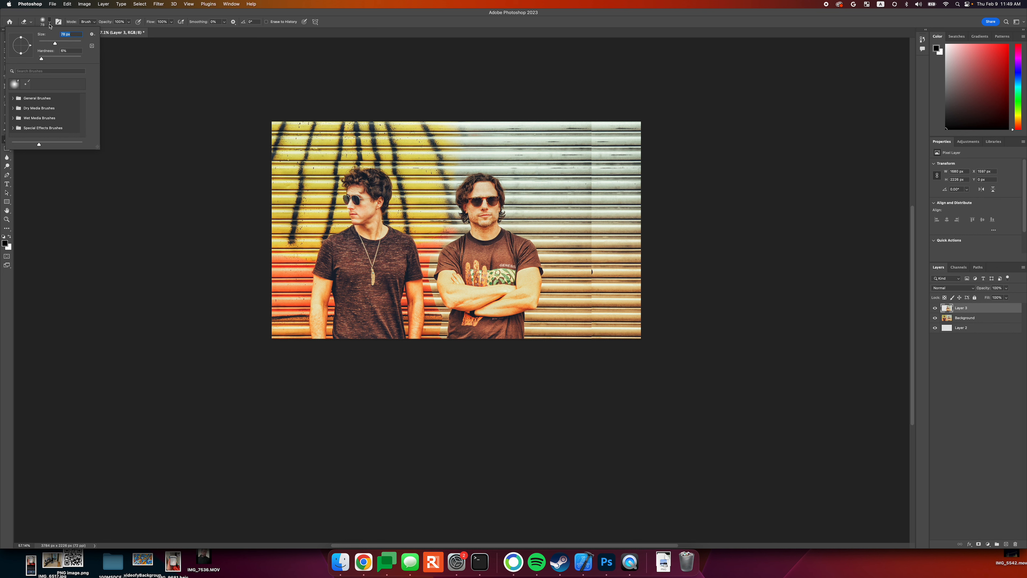
pyautogui.click(49, 23)
pyautogui.scroll(-3, 426, 258)
pyautogui.scroll(5, 439, 252)
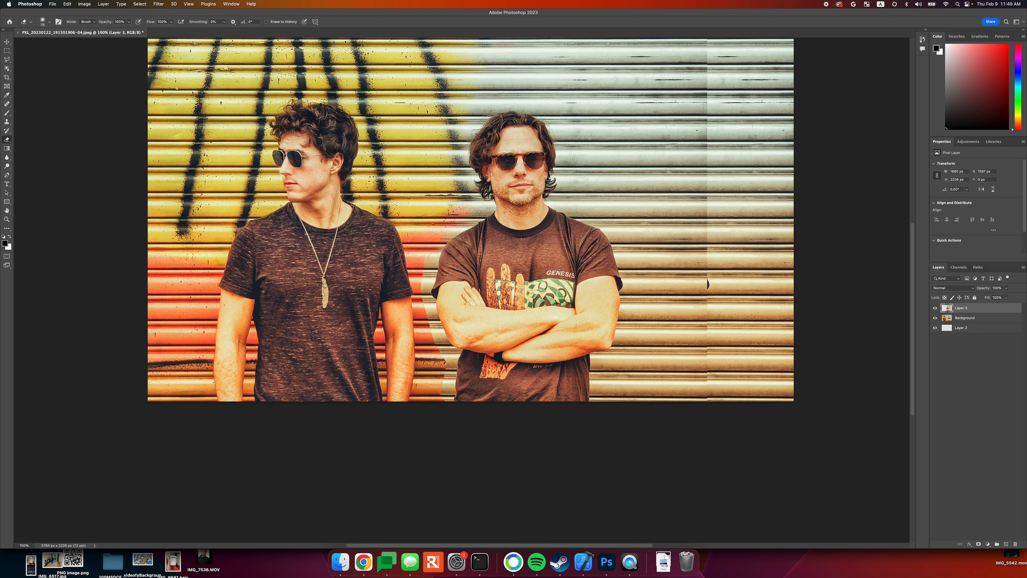
pyautogui.moveTo(471, 175)
pyautogui.mouseDown()
pyautogui.moveTo(422, 241)
pyautogui.moveTo(414, 287)
pyautogui.moveTo(417, 307)
pyautogui.moveTo(423, 259)
pyautogui.moveTo(414, 354)
pyautogui.moveTo(414, 341)
pyautogui.moveTo(424, 410)
pyautogui.moveTo(442, 437)
pyautogui.moveTo(423, 356)
pyautogui.moveTo(447, 447)
pyautogui.moveTo(460, 430)
pyautogui.moveTo(429, 339)
pyautogui.mouseUp()
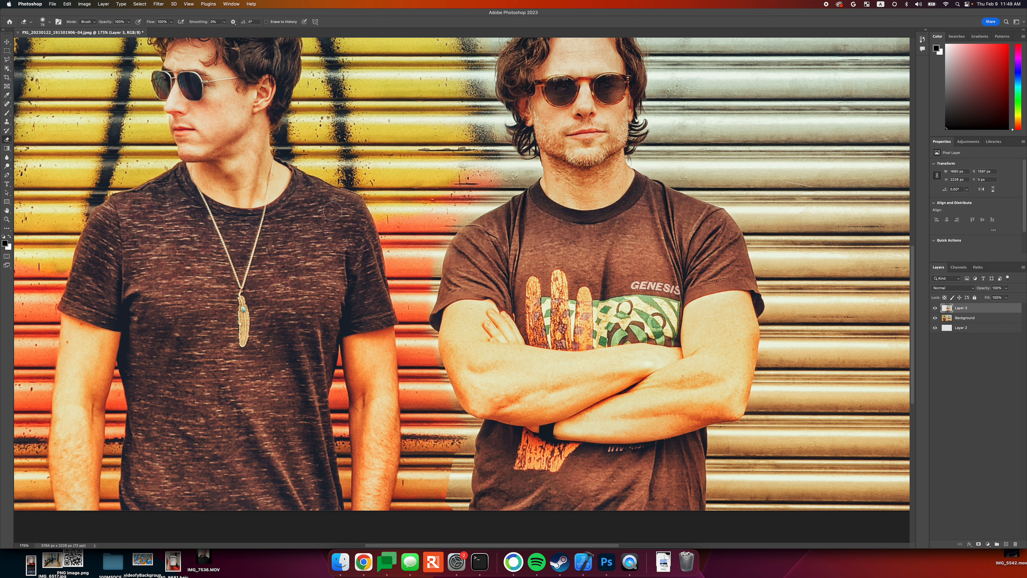
# - Refine the blend along the moved man's shoulder, sleeve and lower body with a smaller 30 px eraser, undoing any stray stroke
pyautogui.click(50, 22)
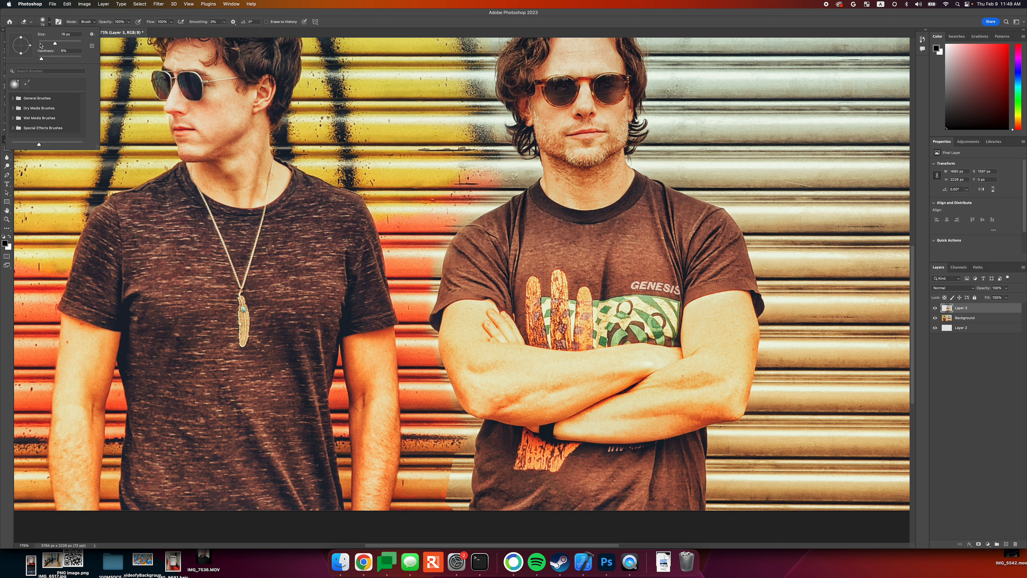
pyautogui.moveTo(49, 44); pyautogui.dragTo(44, 42)
pyautogui.moveTo(438, 258)
pyautogui.mouseDown()
pyautogui.moveTo(429, 304)
pyautogui.moveTo(439, 250)
pyautogui.moveTo(439, 264)
pyautogui.moveTo(448, 233)
pyautogui.moveTo(478, 205)
pyautogui.mouseUp()
pyautogui.press('super+z')
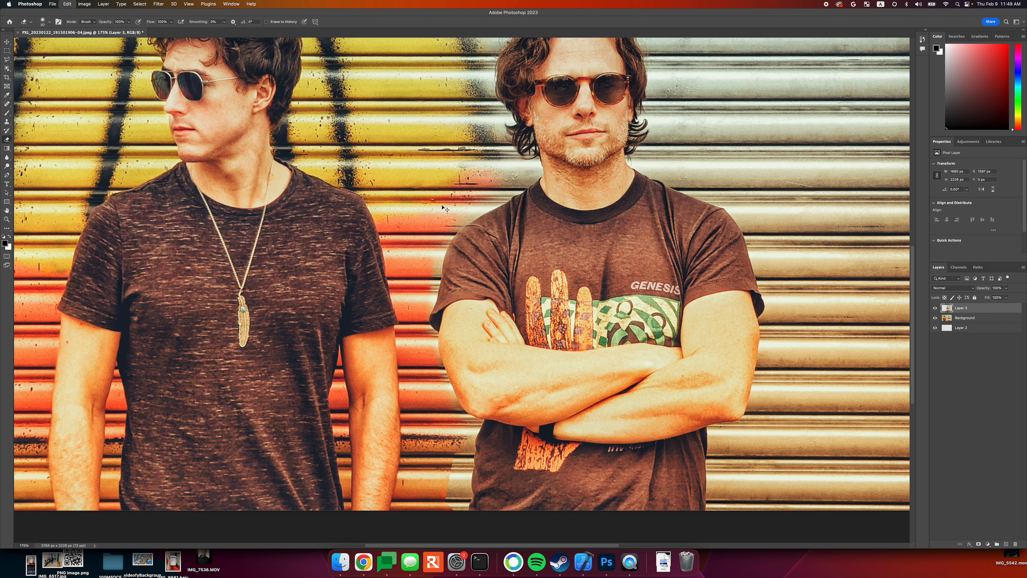
pyautogui.moveTo(434, 291)
pyautogui.mouseDown()
pyautogui.moveTo(430, 305)
pyautogui.moveTo(440, 241)
pyautogui.moveTo(468, 212)
pyautogui.moveTo(442, 237)
pyautogui.moveTo(428, 296)
pyautogui.moveTo(450, 230)
pyautogui.moveTo(479, 199)
pyautogui.moveTo(454, 217)
pyautogui.mouseUp()
pyautogui.moveTo(451, 466)
pyautogui.mouseDown()
pyautogui.moveTo(442, 504)
pyautogui.moveTo(454, 491)
pyautogui.moveTo(453, 509)
pyautogui.moveTo(451, 472)
pyautogui.mouseUp()
pyautogui.click(50, 22)
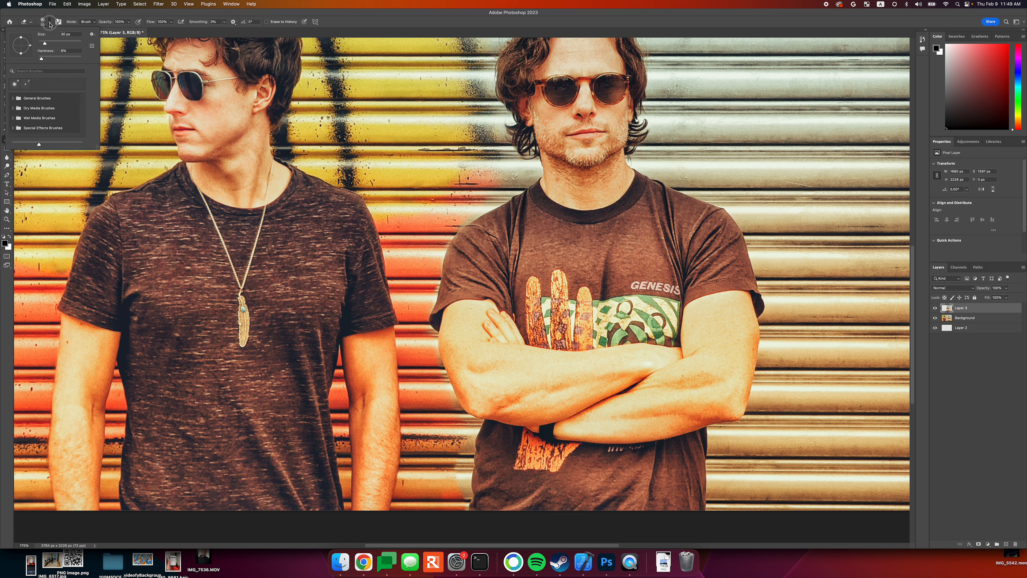
pyautogui.click(44, 25)
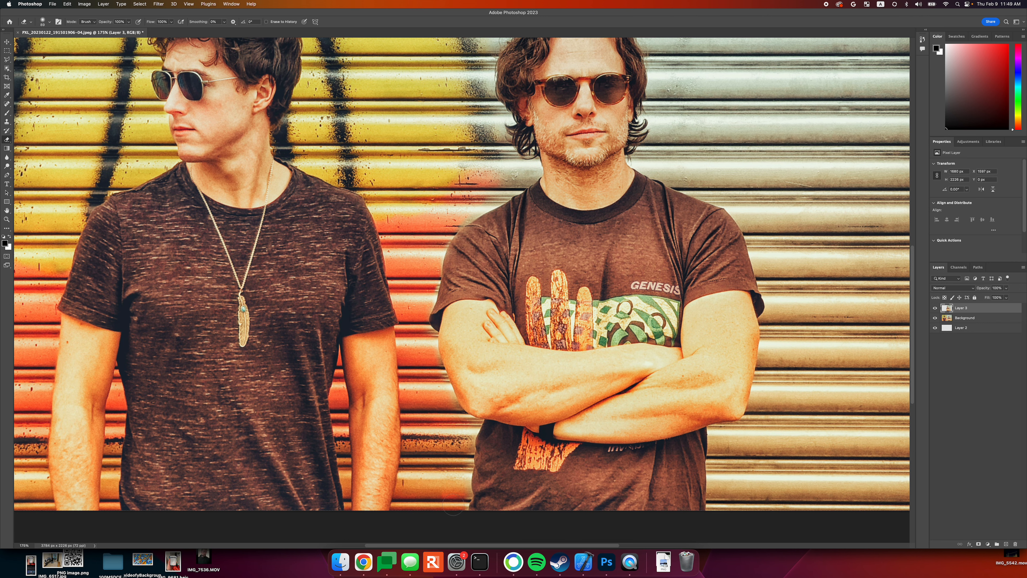
# - Crop the image to a full-height 1:1 square selection framing both men, and clear the selection
pyautogui.scroll(10, 525, 344)
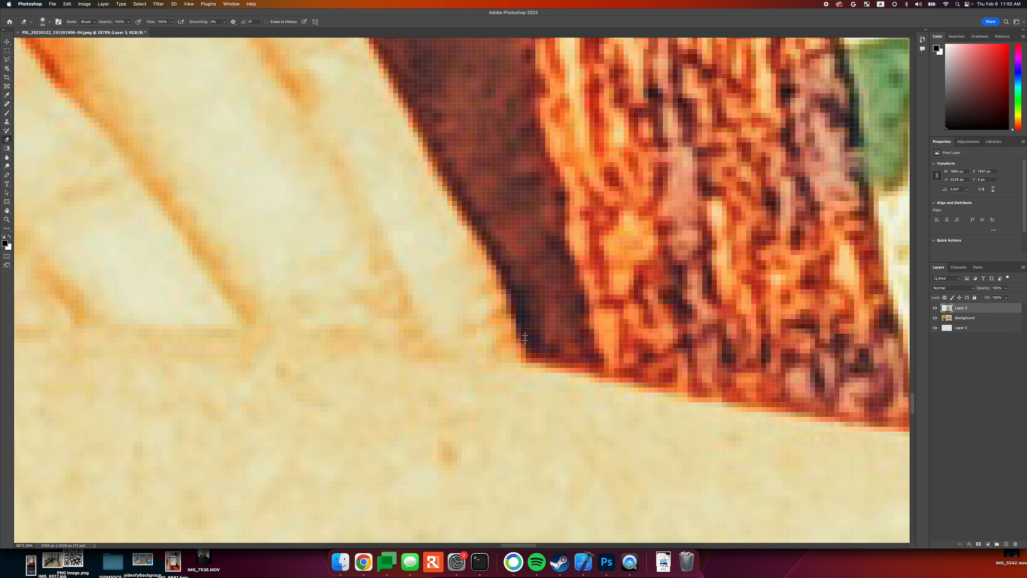
pyautogui.scroll(-20, 504, 326)
pyautogui.scroll(10, 492, 324)
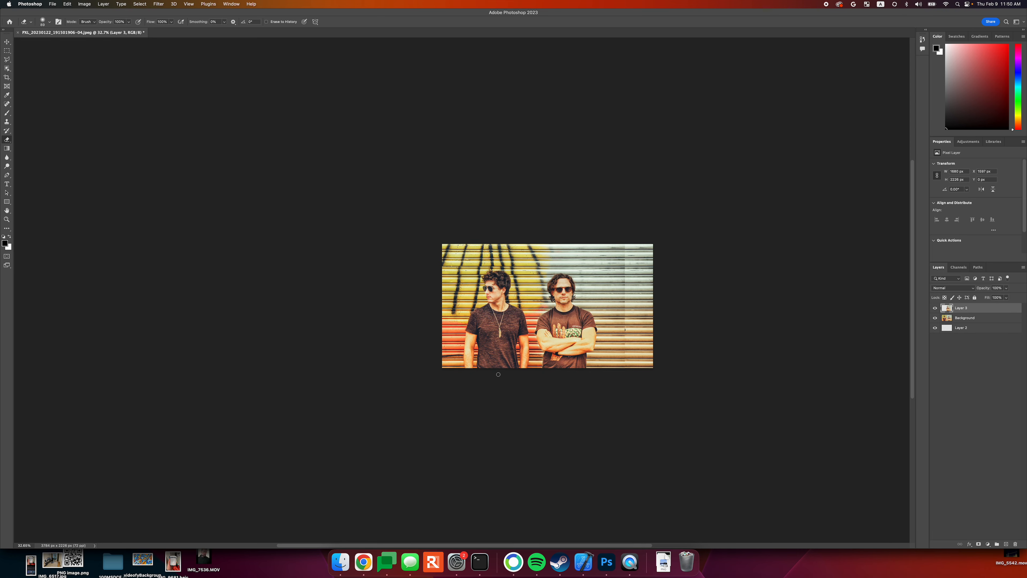
pyautogui.scroll(3, 585, 350)
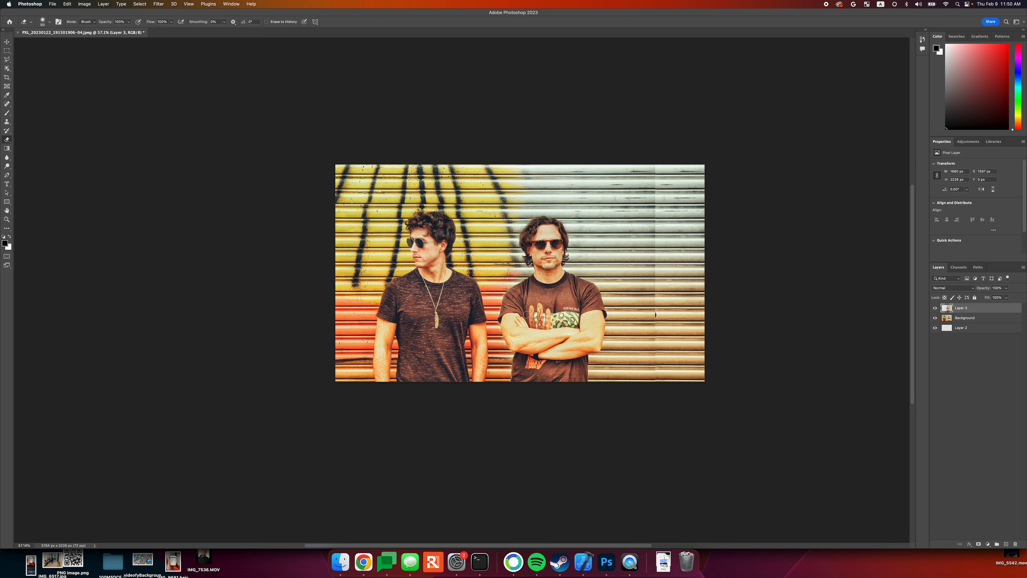
pyautogui.click(7, 50)
pyautogui.moveTo(310, 143); pyautogui.dragTo(667, 461)
pyautogui.moveTo(450, 301); pyautogui.dragTo(489, 302)
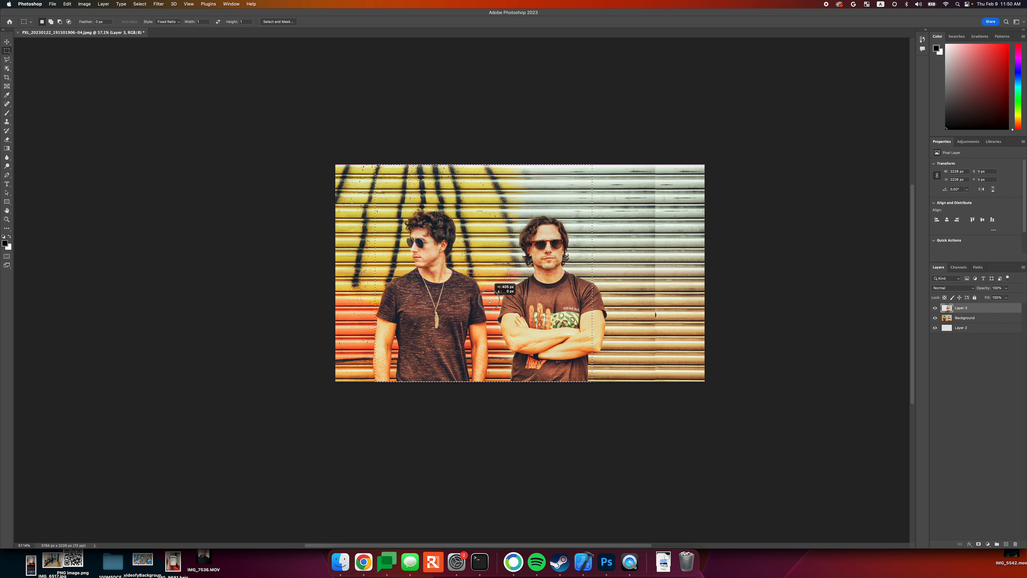
pyautogui.moveTo(489, 301); pyautogui.dragTo(489, 301)
pyautogui.click(84, 4)
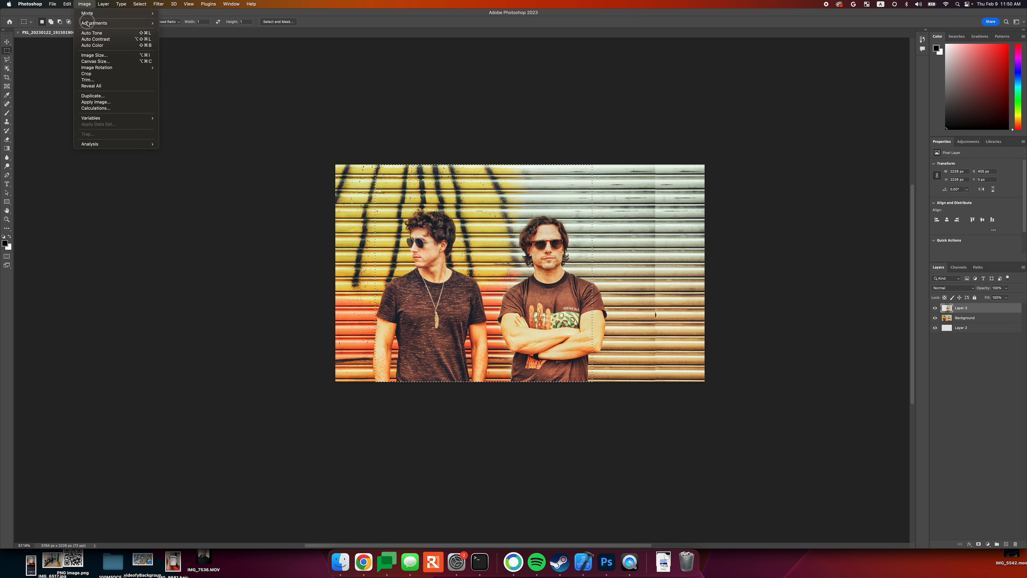
pyautogui.click(90, 72)
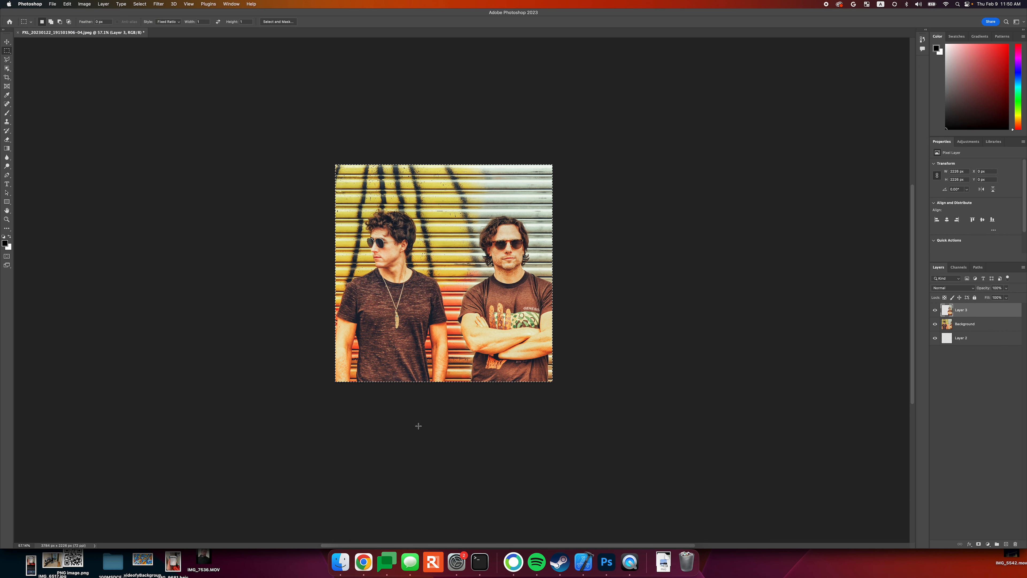
pyautogui.click(458, 319)
# - Quick-export the cropped image to the Downloads folder under the name closecropped
pyautogui.click(50, 4)
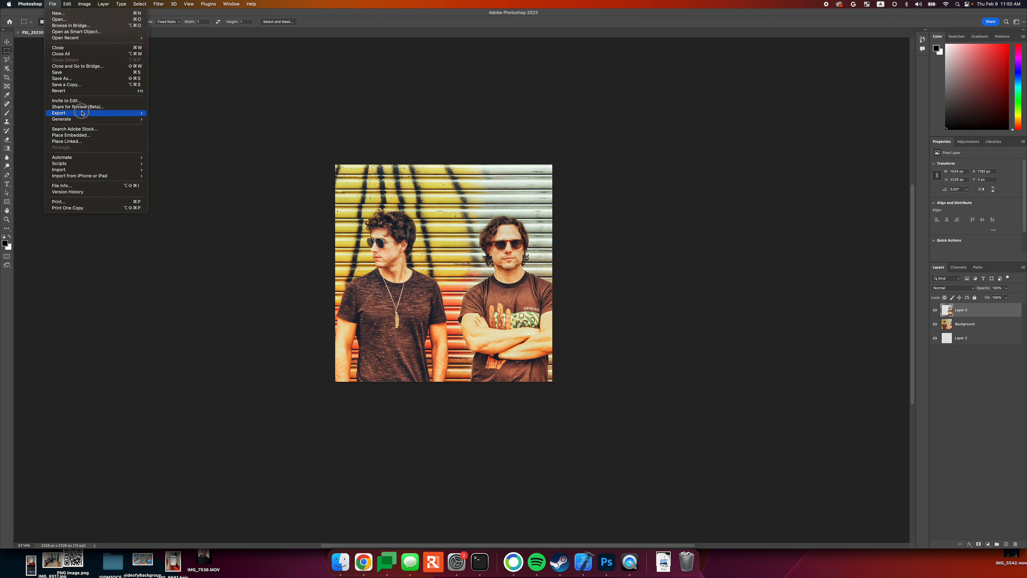
pyautogui.moveTo(89, 113)
pyautogui.click(177, 114)
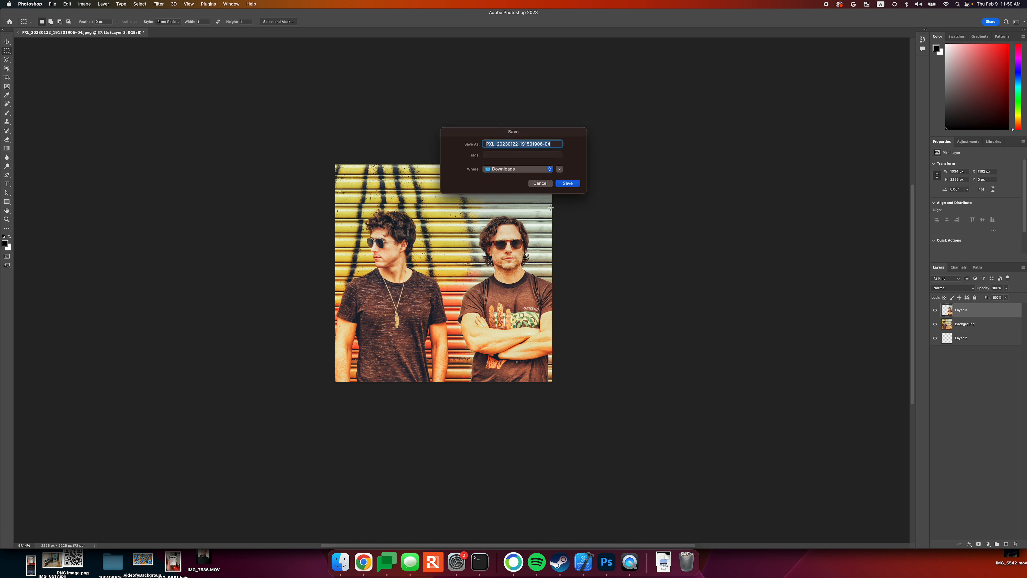
pyautogui.press('BackSpace')
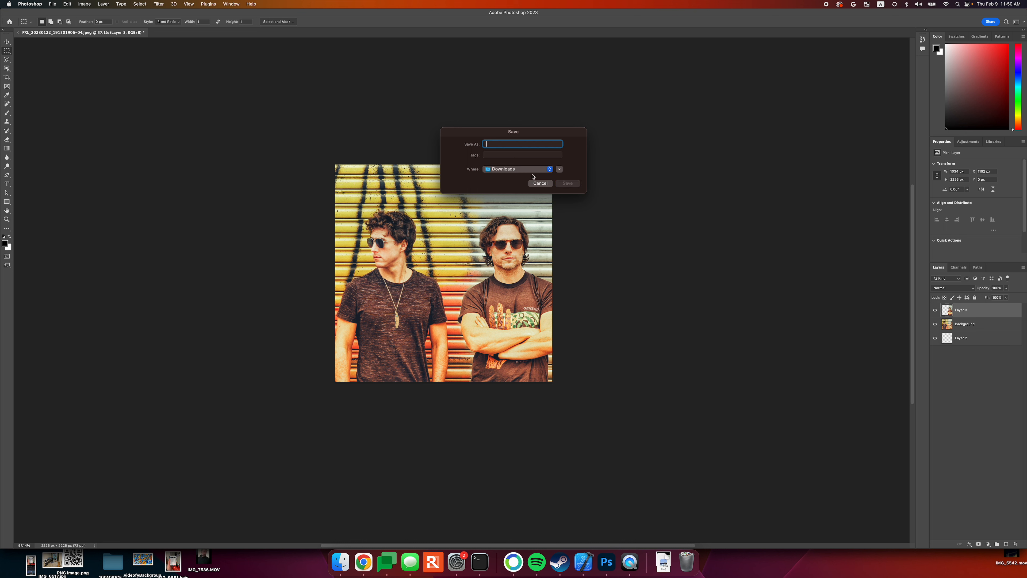
pyautogui.write('closecropped')
pyautogui.press('Return')
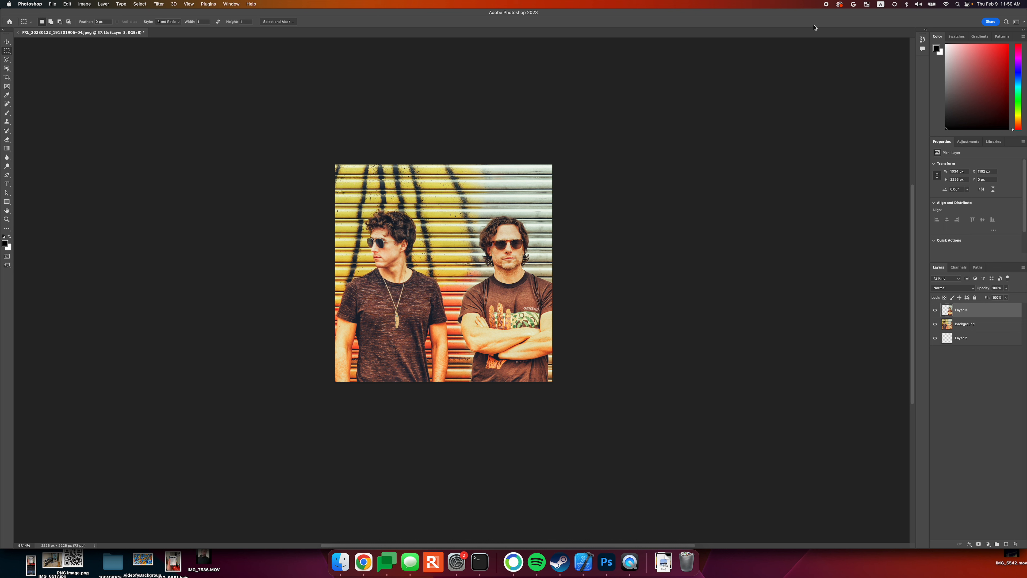
# - Undo the crop, erasing, move and layer copy, back to the polygonal selection on the Background layer
pyautogui.press('super+z')
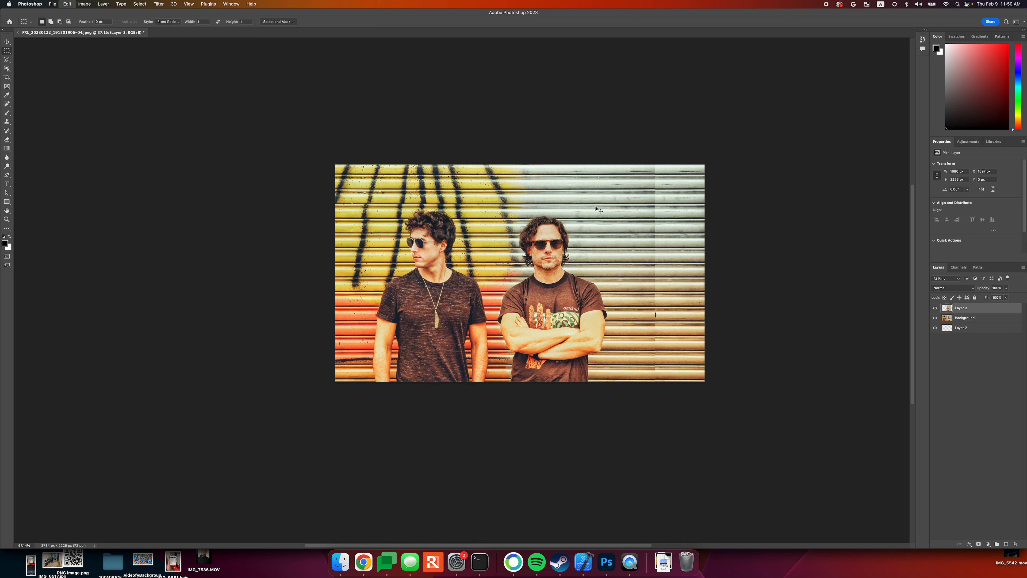
pyautogui.press('super+z')
pyautogui.press('super+z')
pyautogui.press('super+z')
pyautogui.press('super+z')
pyautogui.press('super+shift+z')
pyautogui.press('super+z')
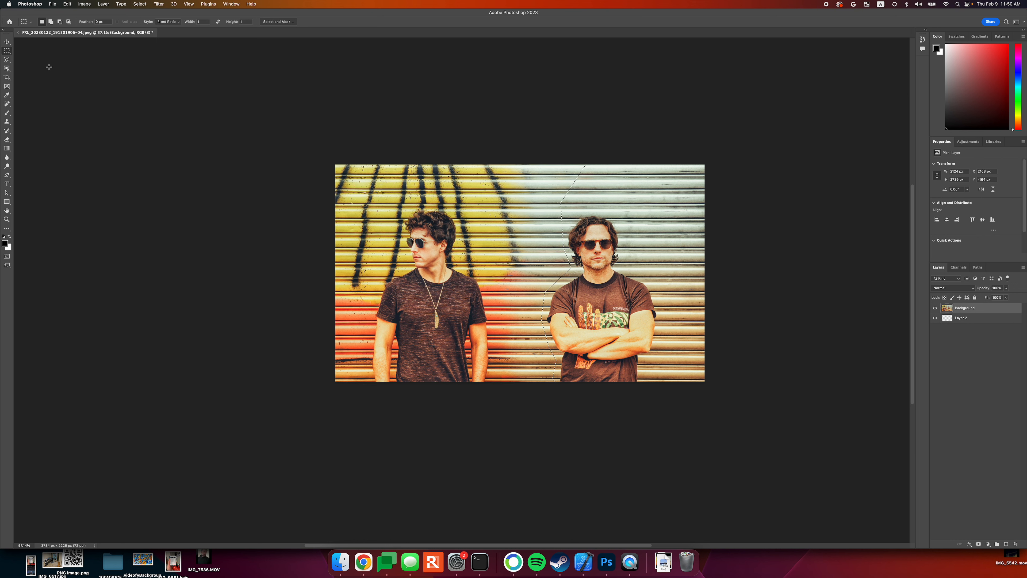
# - Replace the old selection with a Magnetic Lasso selection tracing the right-hand man's outline and enclosing the wall beside him
pyautogui.click(4, 59)
pyautogui.click(3, 59)
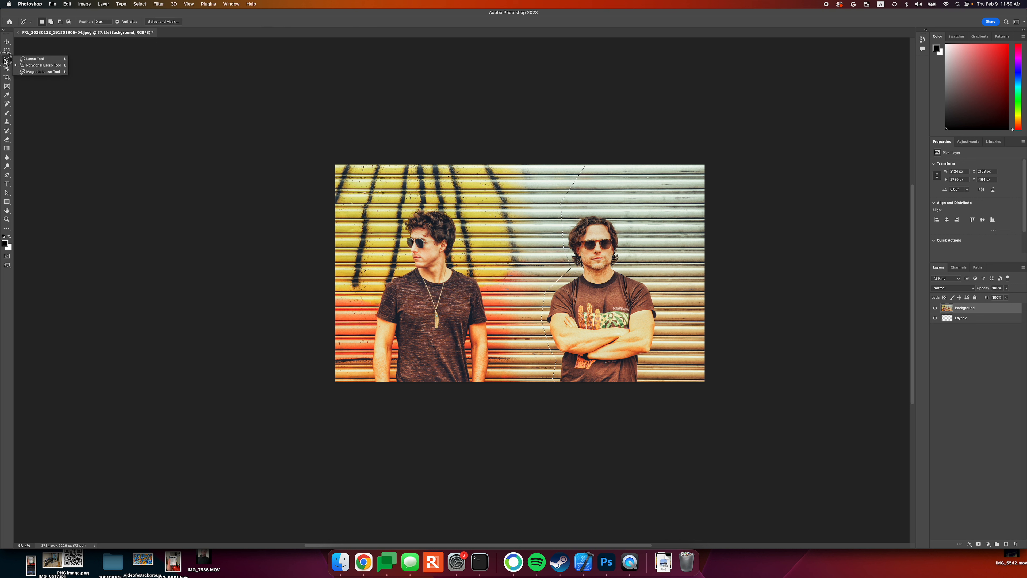
pyautogui.click(20, 72)
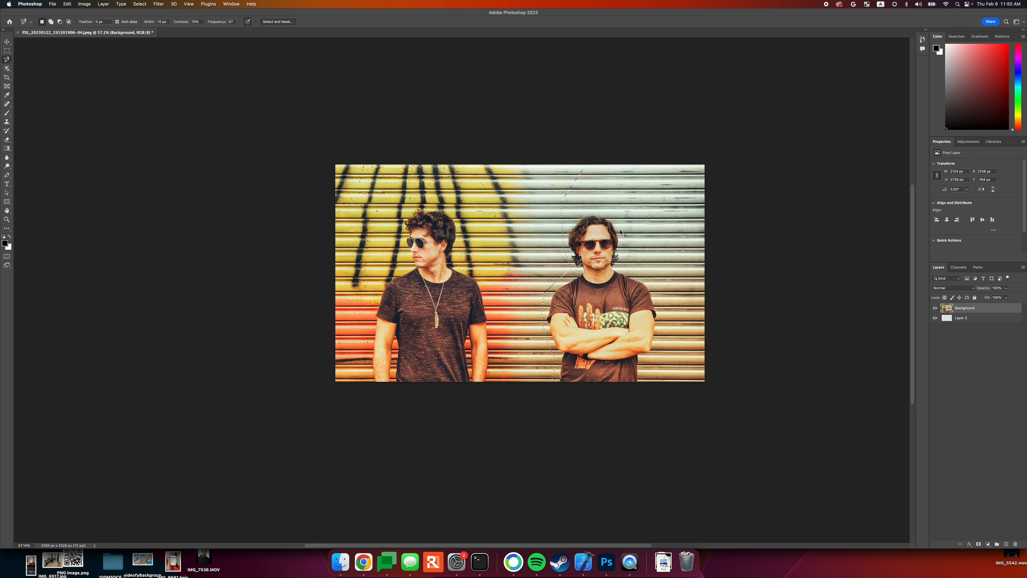
pyautogui.scroll(-3, 602, 235)
pyautogui.scroll(5, 601, 235)
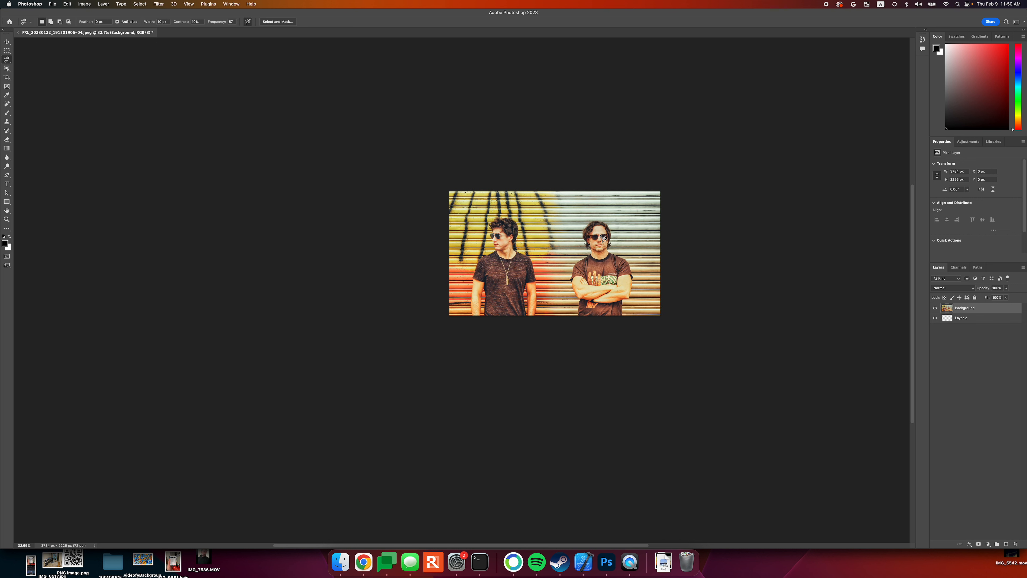
pyautogui.click(549, 104)
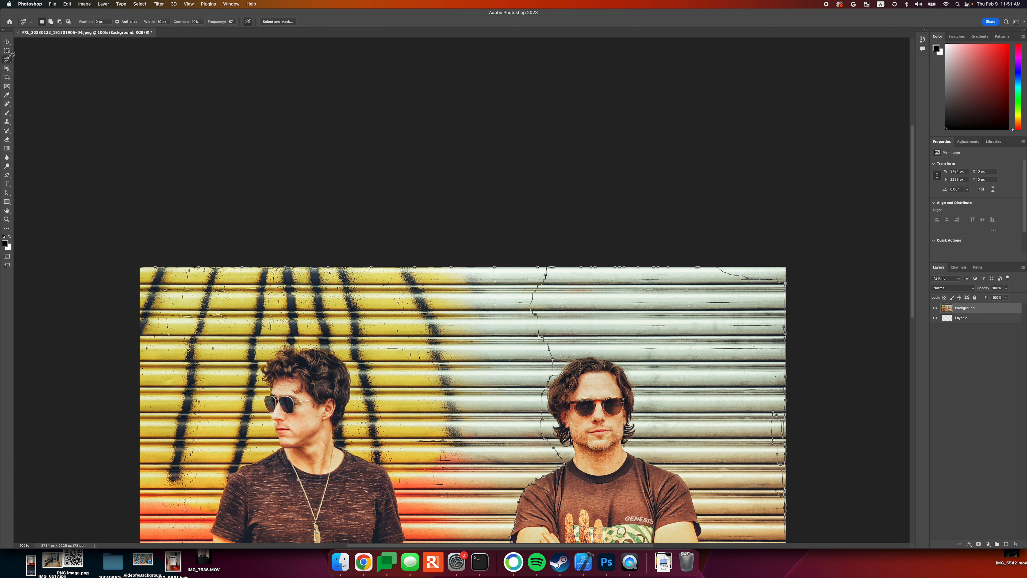
pyautogui.click(557, 268)
# - Clean up the traced selection with the Rectangular Marquee so it reaches the photo's right and bottom edges
pyautogui.click(7, 51)
pyautogui.moveTo(809, 255); pyautogui.dragTo(724, 300)
pyautogui.scroll(-5, 840, 353)
pyautogui.moveTo(854, 208)
pyautogui.mouseDown()
pyautogui.moveTo(802, 381)
pyautogui.moveTo(790, 524)
pyautogui.moveTo(777, 534)
pyautogui.mouseUp()
pyautogui.moveTo(784, 488); pyautogui.dragTo(554, 486)
pyautogui.moveTo(552, 319); pyautogui.dragTo(559, 362)
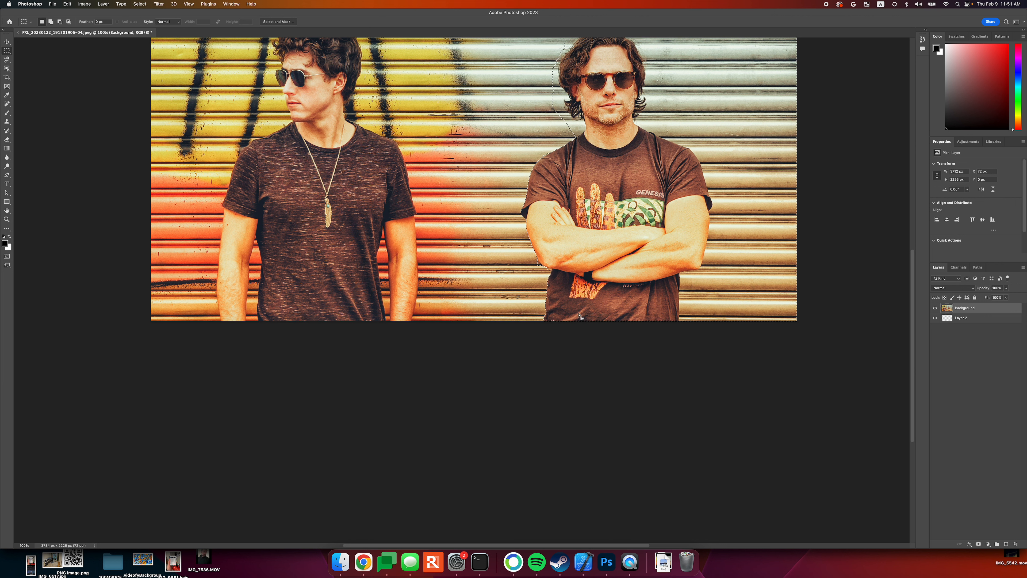
pyautogui.scroll(-5, 609, 283)
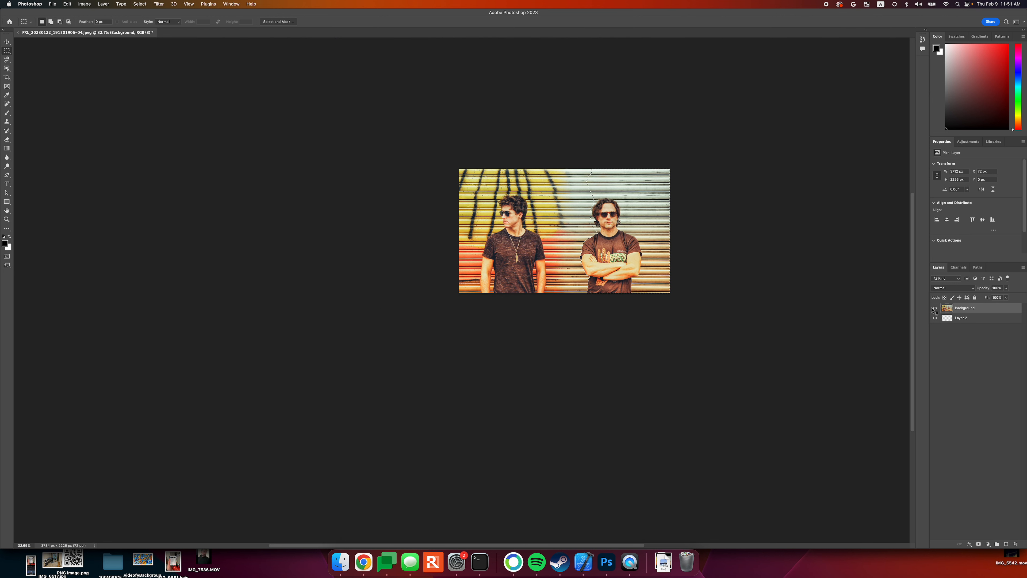
# - Copy the selected man from the Background layer into a new layer above it, and check the copy against the Background
pyautogui.click(1007, 544)
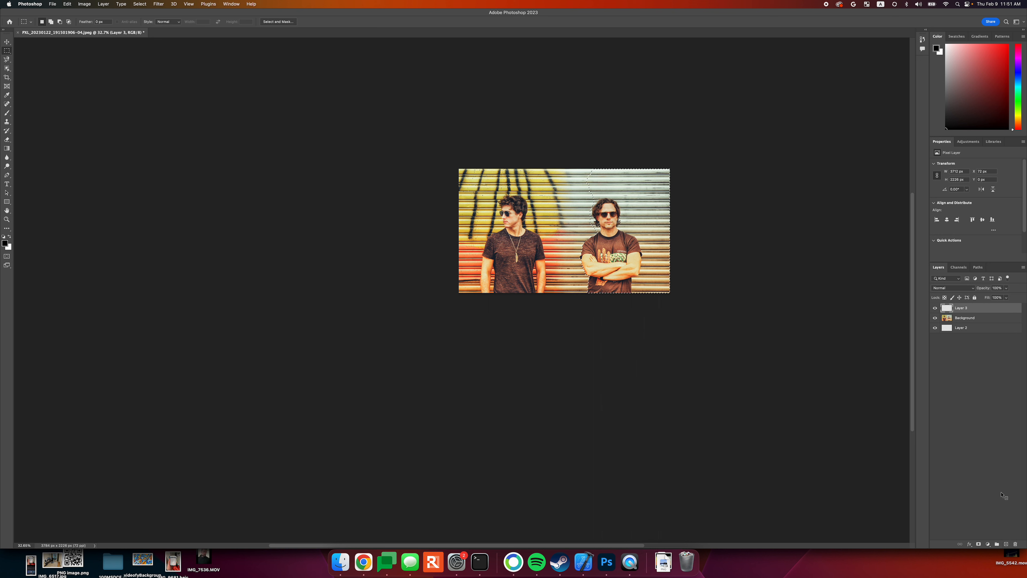
pyautogui.press('super+v')
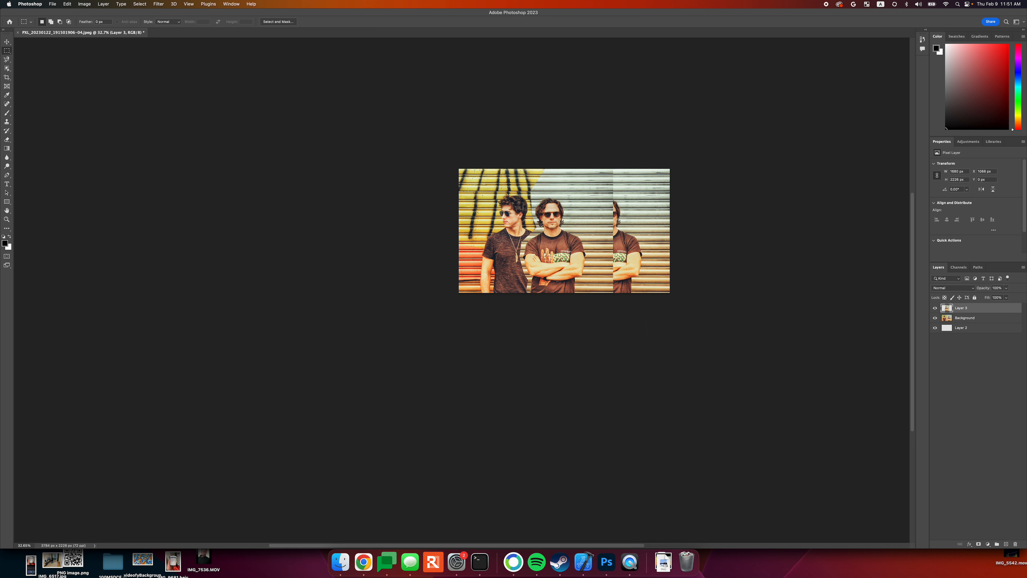
pyautogui.press('super+z')
pyautogui.click(958, 318)
pyautogui.press('super+c')
pyautogui.click(961, 310)
pyautogui.press('super+v')
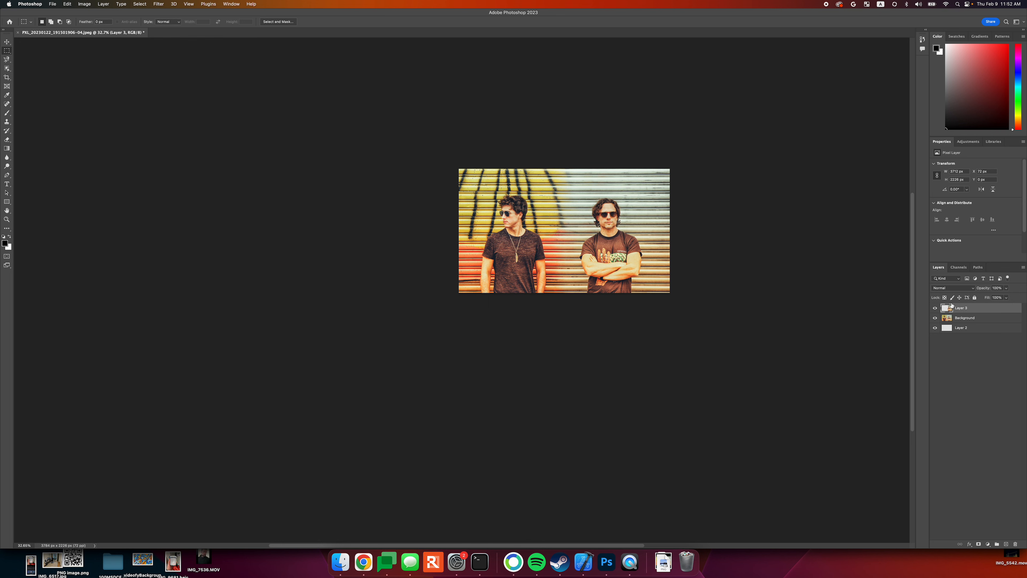
pyautogui.click(935, 317)
pyautogui.click(937, 318)
# - Move the copied man horizontally about 560 px closer to the other man, keeping the bottom edges aligned
pyautogui.scroll(10, 558, 250)
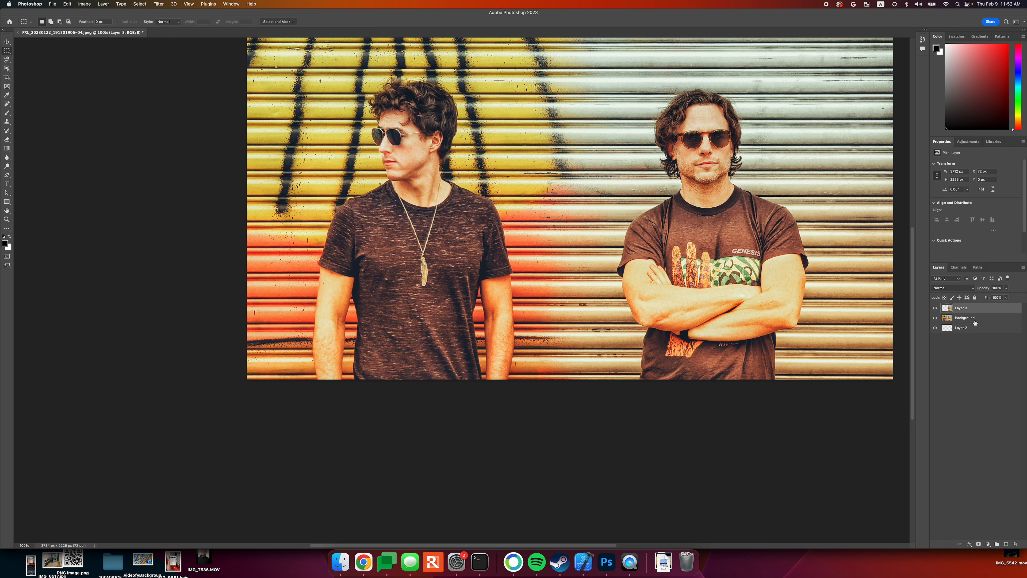
pyautogui.press('super+t')
pyautogui.press('Escape')
pyautogui.click(7, 42)
pyautogui.moveTo(720, 226); pyautogui.dragTo(619, 224)
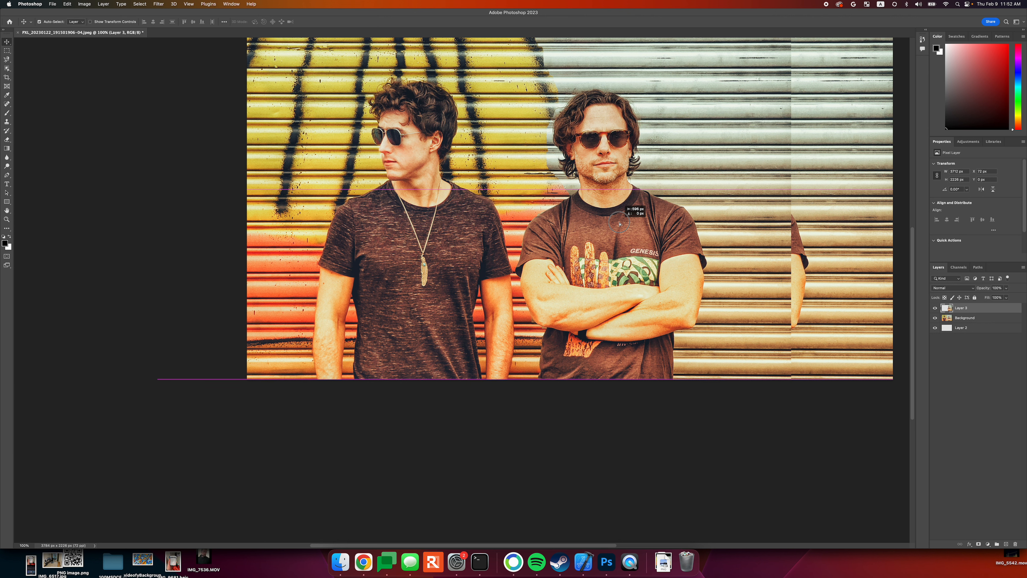
pyautogui.moveTo(620, 223); pyautogui.dragTo(626, 224)
pyautogui.scroll(-2, 554, 318)
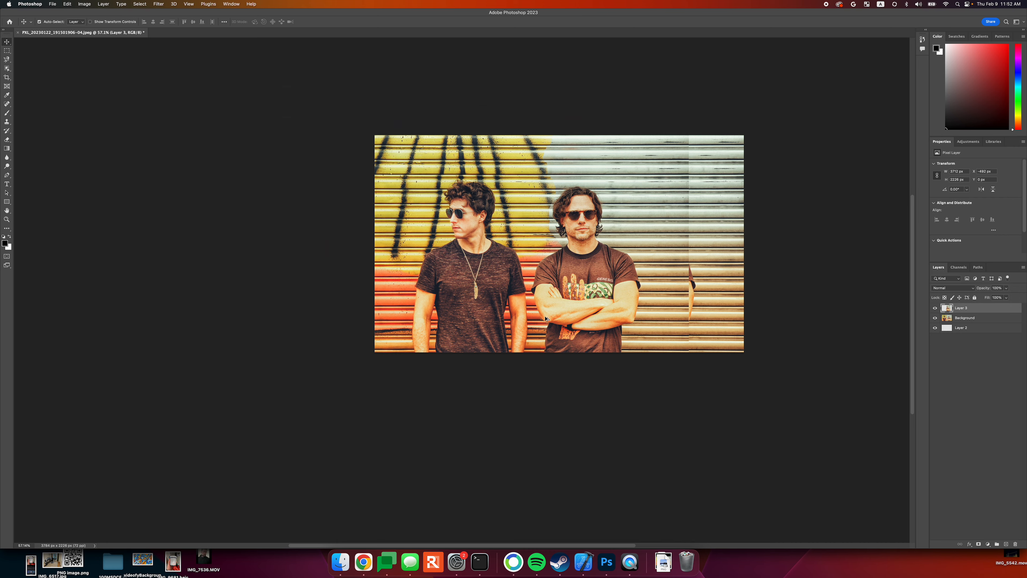
# - Try to clean the moved man's elbow edge with a 14 px eraser, and undo the stroke
pyautogui.scroll(8, 554, 317)
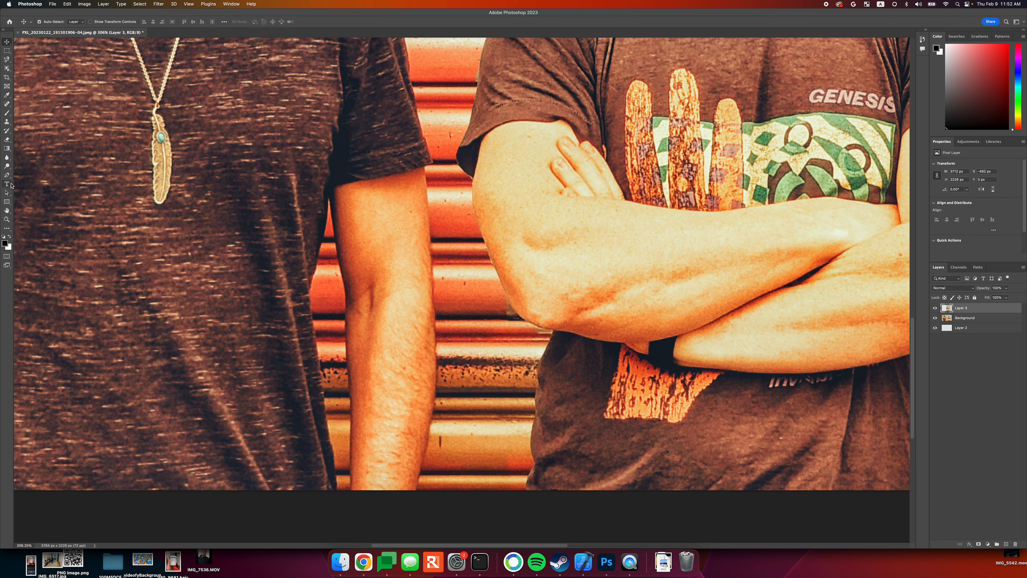
pyautogui.click(7, 139)
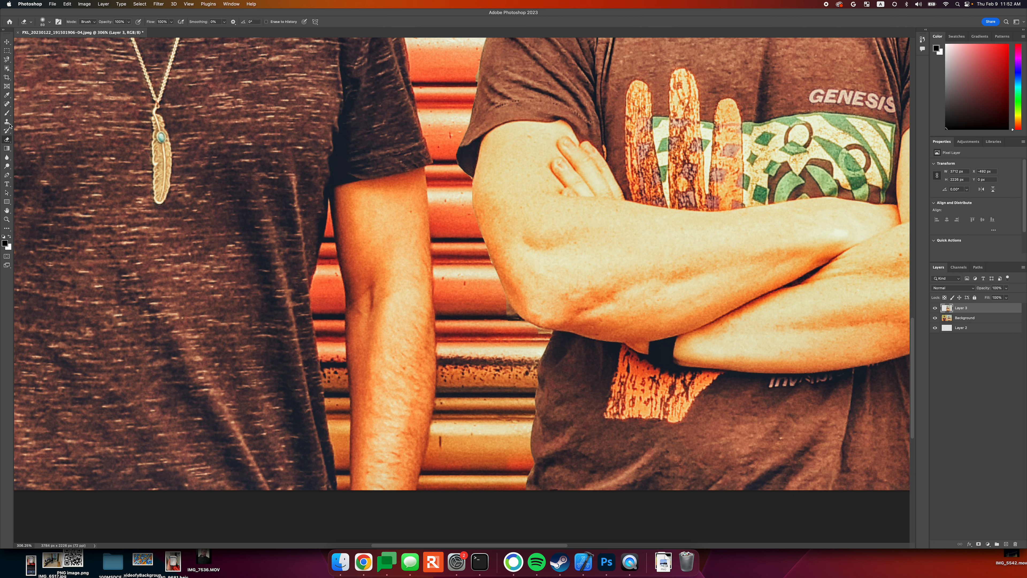
pyautogui.click(49, 22)
pyautogui.moveTo(43, 44); pyautogui.dragTo(41, 43)
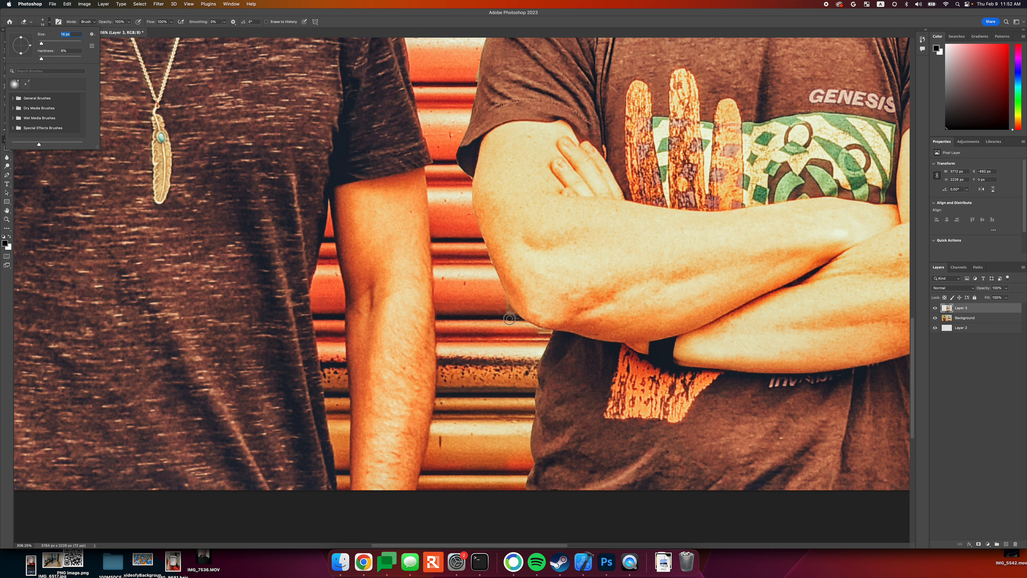
pyautogui.click(507, 315)
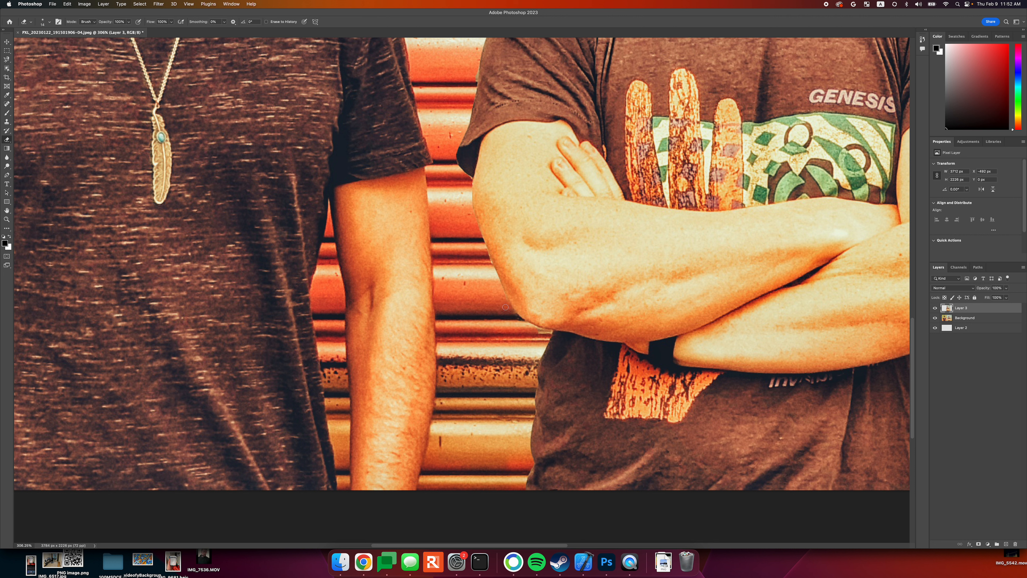
pyautogui.press('super+z')
# - Enlarge the soft eraser and erase the copied layer's hard edge on the wall beside the moved man's head
pyautogui.scroll(3, 530, 327)
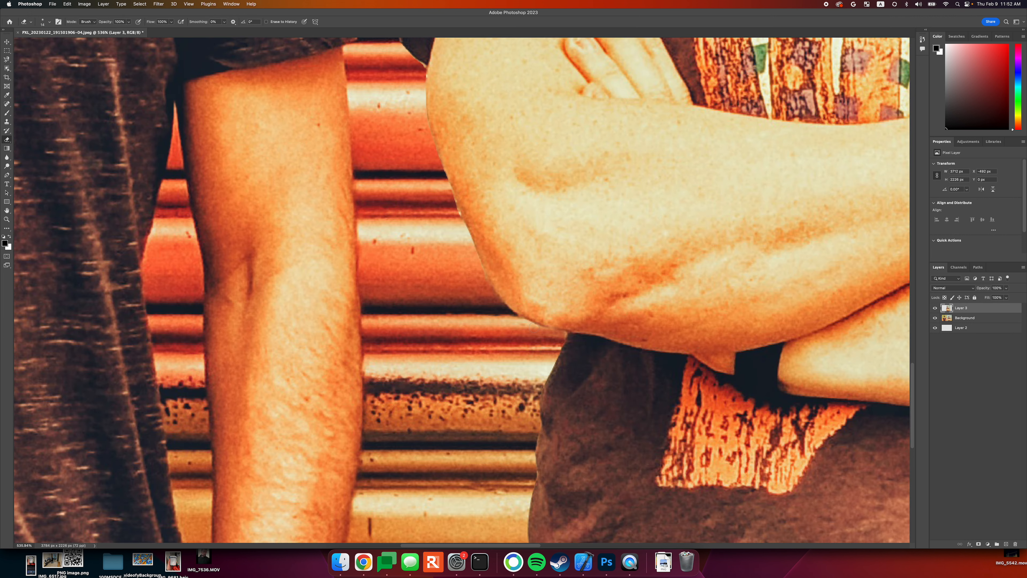
pyautogui.scroll(-3, 457, 218)
pyautogui.scroll(-1, 451, 219)
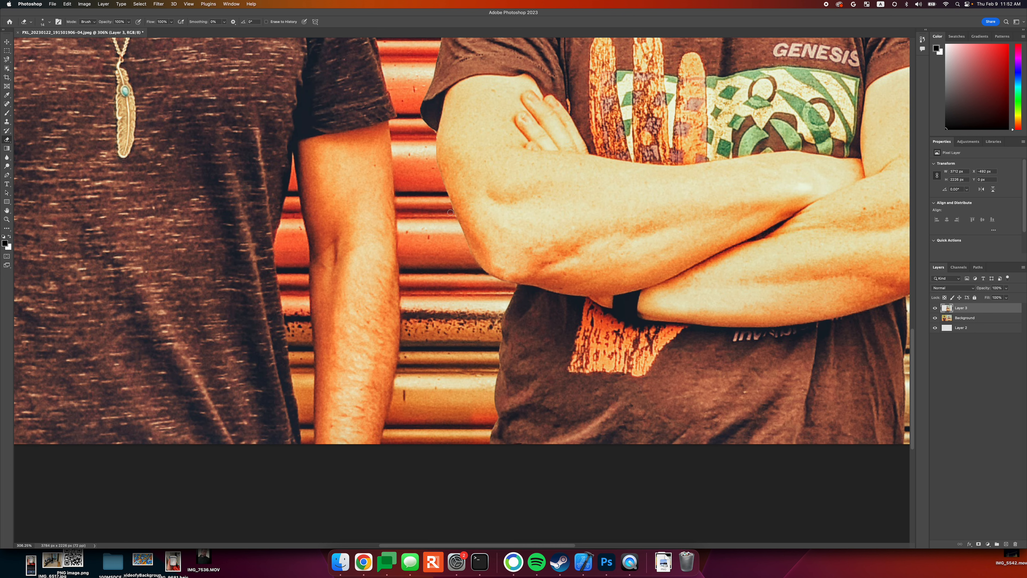
pyautogui.scroll(-6, 450, 212)
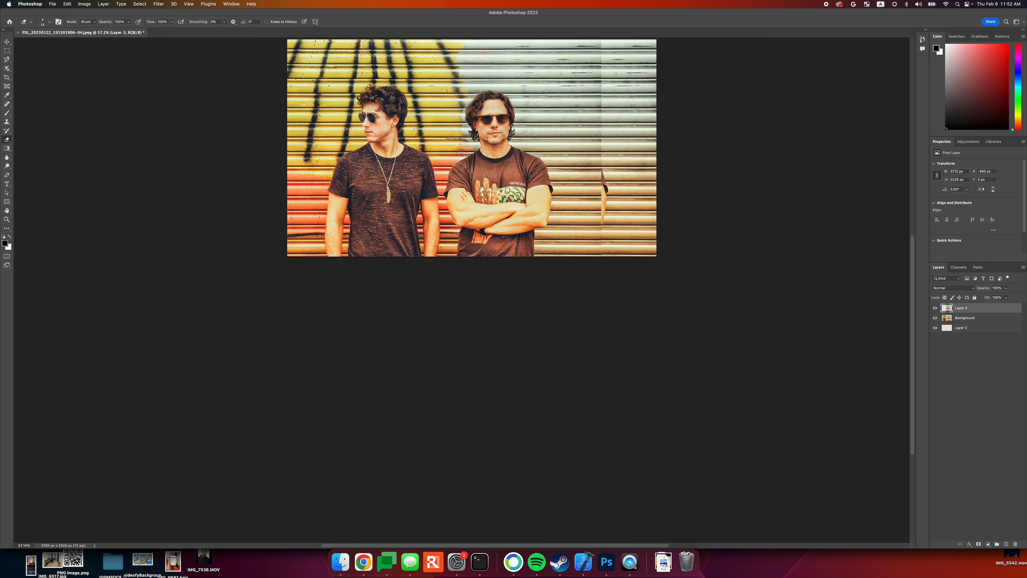
pyautogui.scroll(3, 520, 129)
pyautogui.scroll(-2, 521, 129)
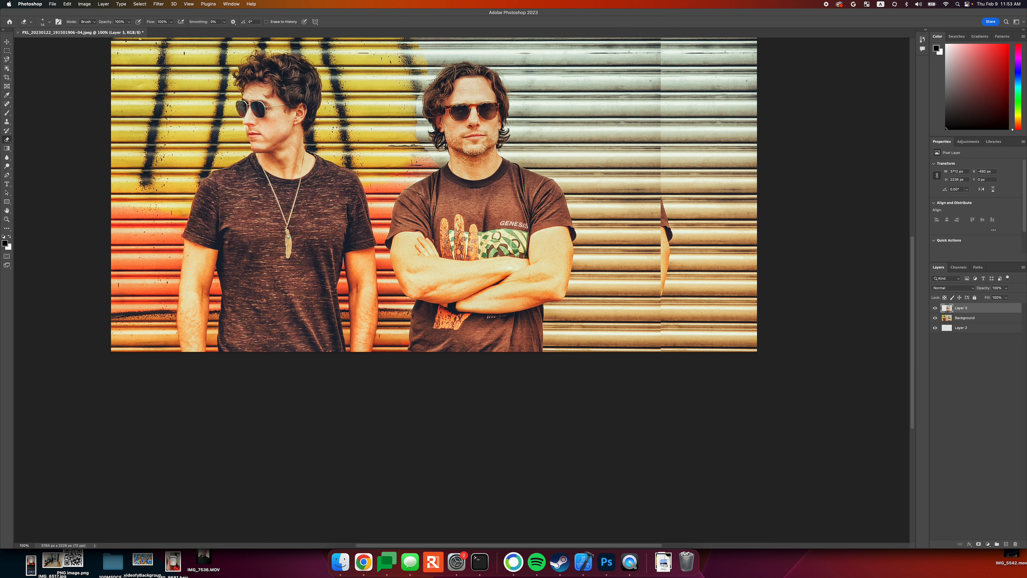
pyautogui.click(50, 22)
pyautogui.moveTo(42, 41); pyautogui.dragTo(54, 42)
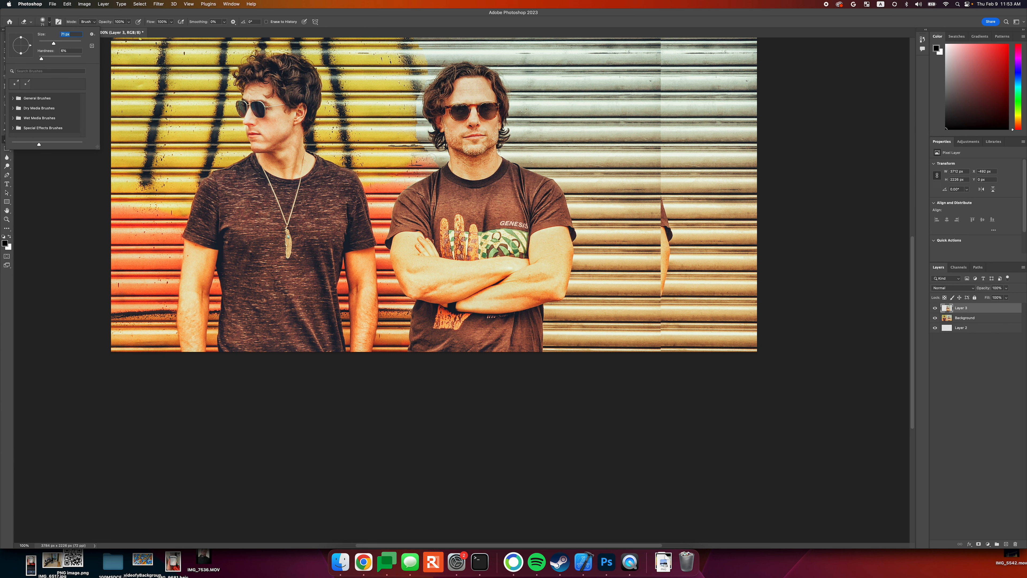
pyautogui.moveTo(429, 159)
pyautogui.mouseDown()
pyautogui.moveTo(439, 165)
pyautogui.moveTo(410, 126)
pyautogui.moveTo(416, 140)
pyautogui.moveTo(425, 61)
pyautogui.mouseUp()
pyautogui.scroll(-5, 424, 63)
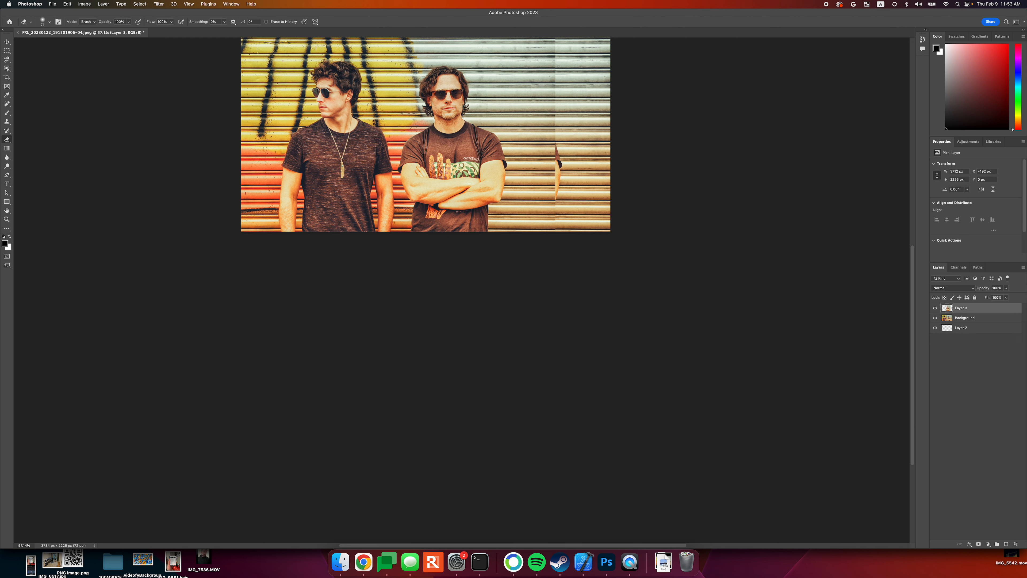
# - Blend the remaining wall seam from the top of the photo down to the moved man's shoulder with the soft eraser
pyautogui.scroll(5, 510, 115)
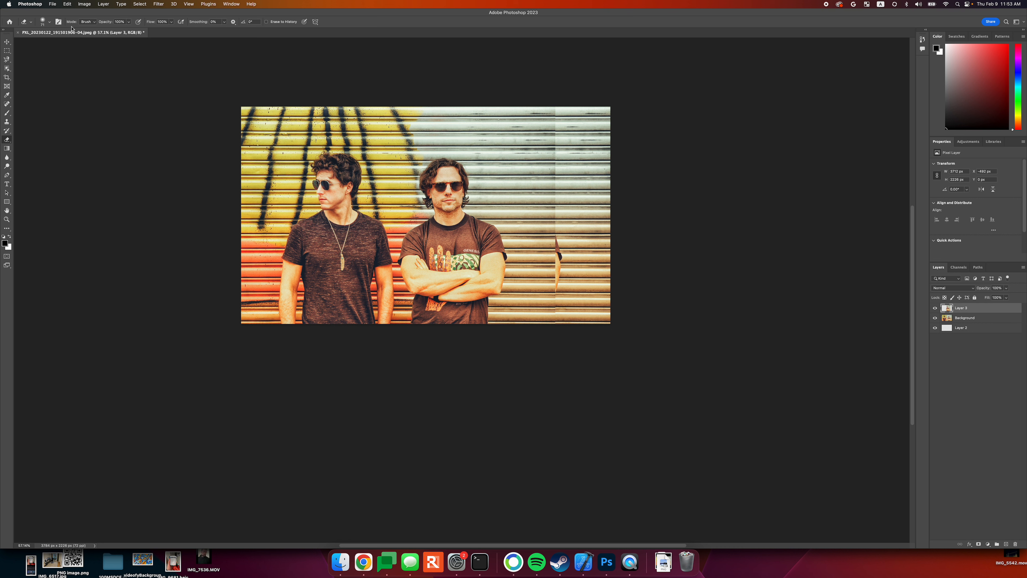
pyautogui.click(50, 20)
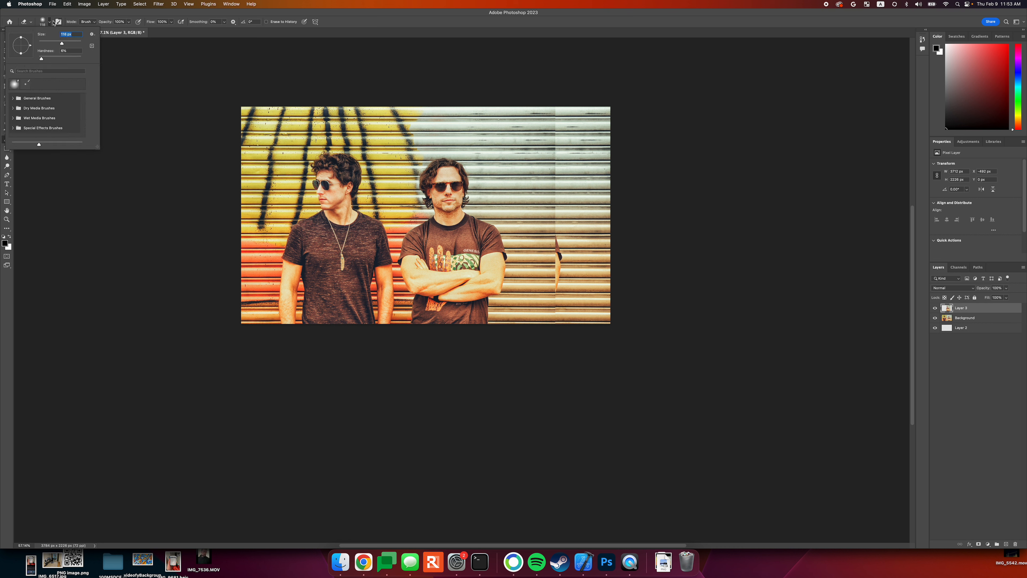
pyautogui.click(112, 37)
pyautogui.moveTo(425, 107)
pyautogui.mouseDown()
pyautogui.moveTo(393, 124)
pyautogui.moveTo(428, 105)
pyautogui.moveTo(416, 122)
pyautogui.moveTo(406, 118)
pyautogui.moveTo(421, 113)
pyautogui.moveTo(408, 134)
pyautogui.moveTo(426, 125)
pyautogui.moveTo(412, 140)
pyautogui.moveTo(432, 114)
pyautogui.moveTo(417, 140)
pyautogui.moveTo(432, 122)
pyautogui.moveTo(416, 154)
pyautogui.moveTo(426, 156)
pyautogui.moveTo(414, 175)
pyautogui.moveTo(427, 215)
pyautogui.mouseUp()
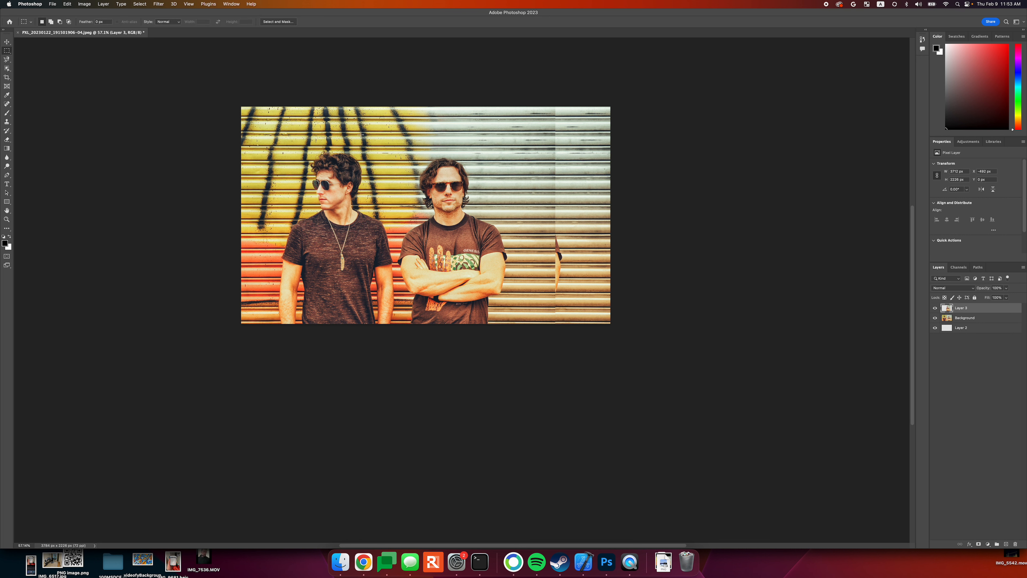
# - Make a full-height square marquee selection with a fixed 1:1 ratio, positioned to frame both men
pyautogui.click(168, 22)
pyautogui.click(167, 36)
pyautogui.click(171, 23)
pyautogui.click(167, 14)
pyautogui.moveTo(265, 103); pyautogui.dragTo(660, 452)
pyautogui.moveTo(356, 265); pyautogui.dragTo(378, 268)
pyautogui.click(84, 4)
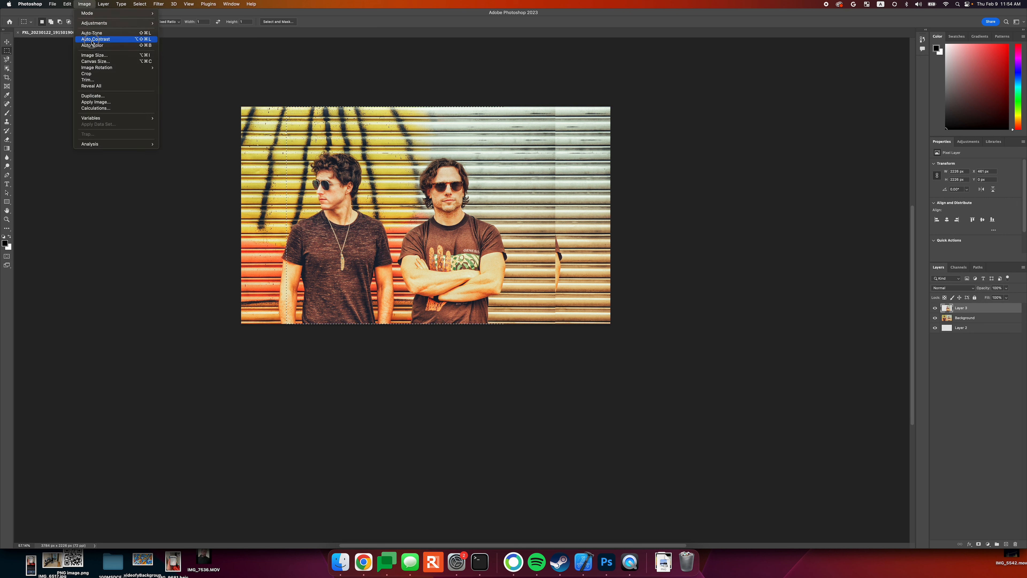
pyautogui.click(104, 73)
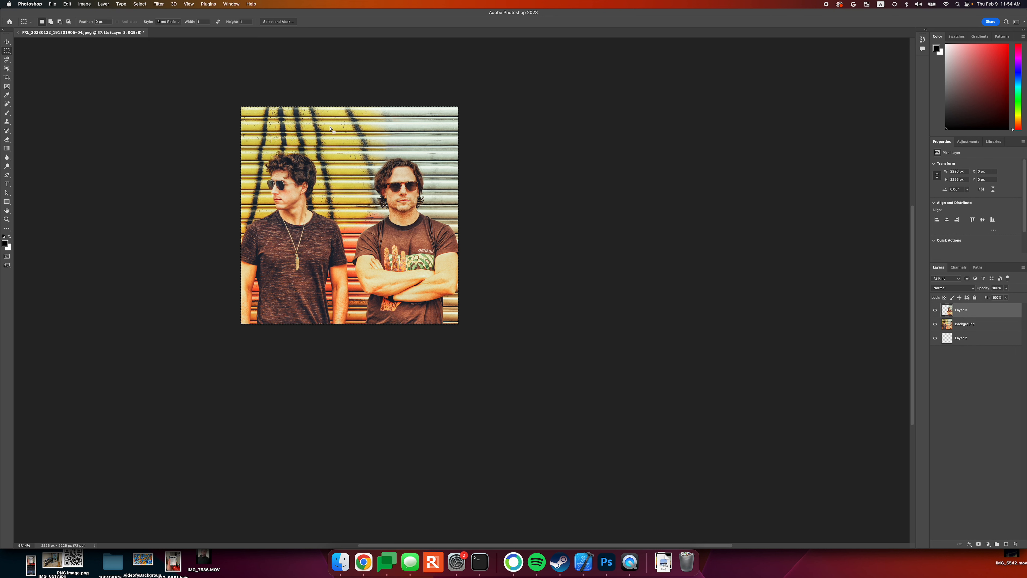
pyautogui.press('super+z')
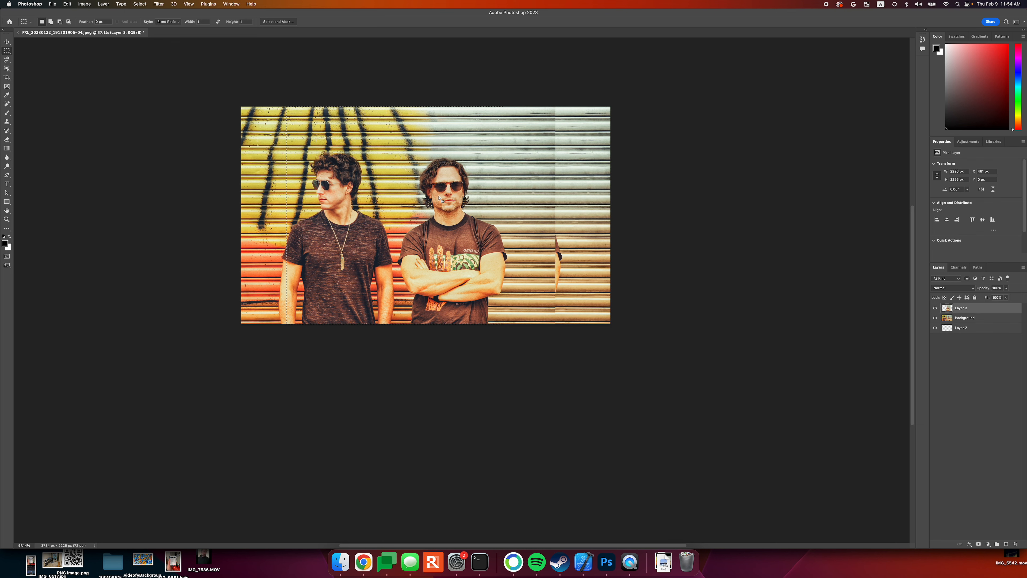
# - Shift the square selection slightly to the left and crop the image to it
pyautogui.moveTo(439, 199); pyautogui.dragTo(437, 198)
pyautogui.click(92, 4)
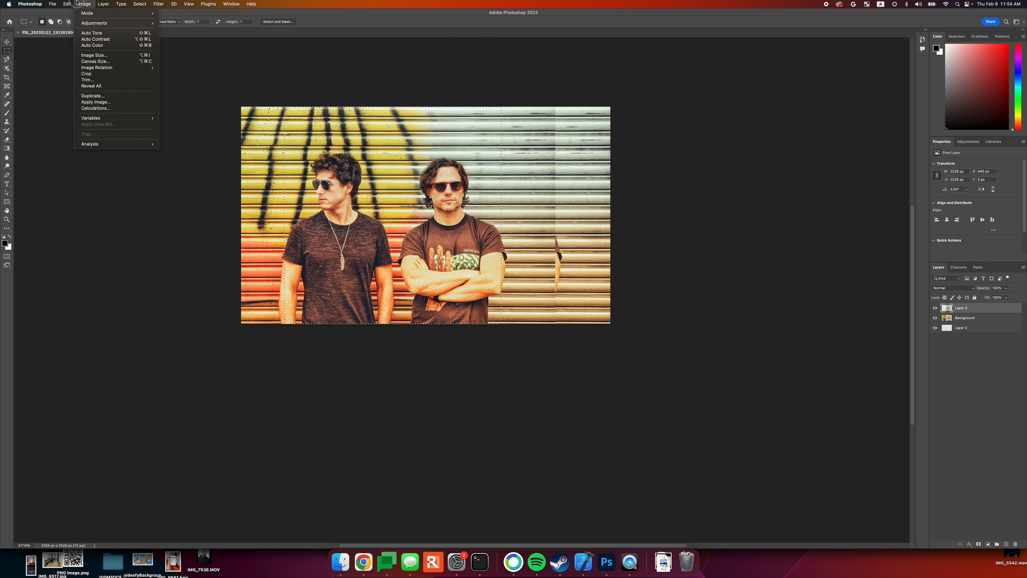
pyautogui.click(99, 76)
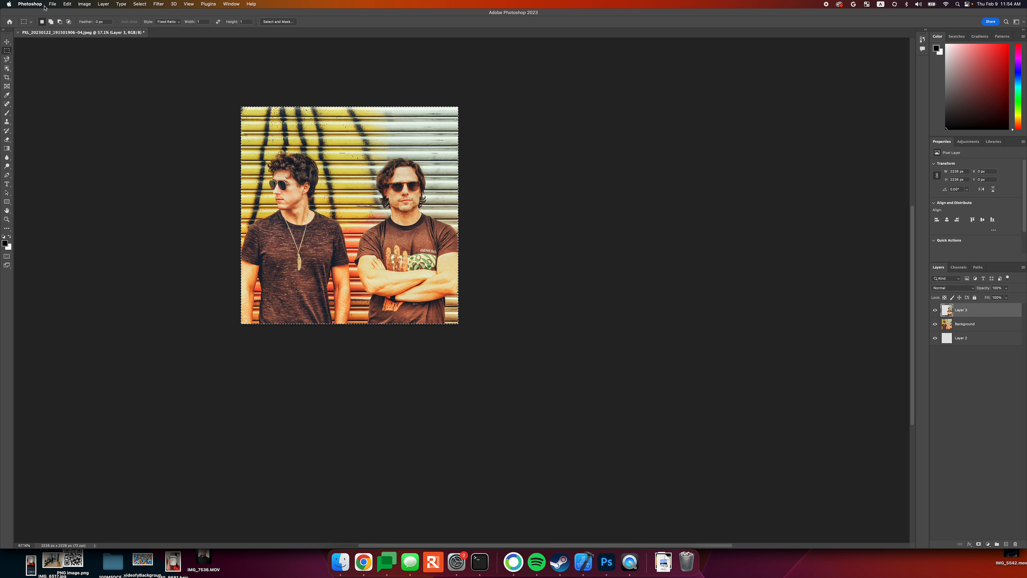
# - Quick-export the cropped image to the Downloads folder under the name closecropmagnet, and clear the selection
pyautogui.click(52, 5)
pyautogui.moveTo(67, 123)
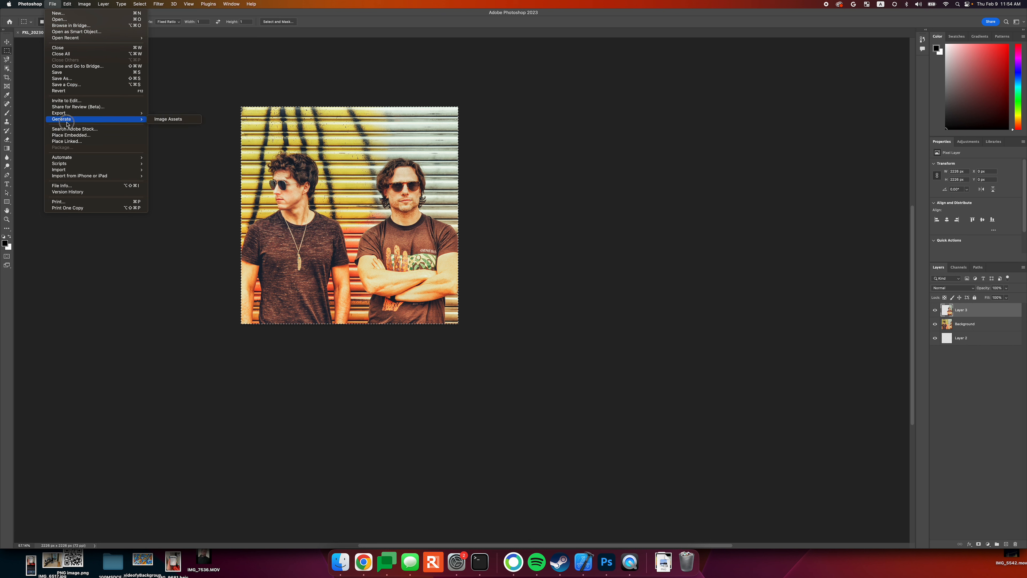
pyautogui.click(198, 113)
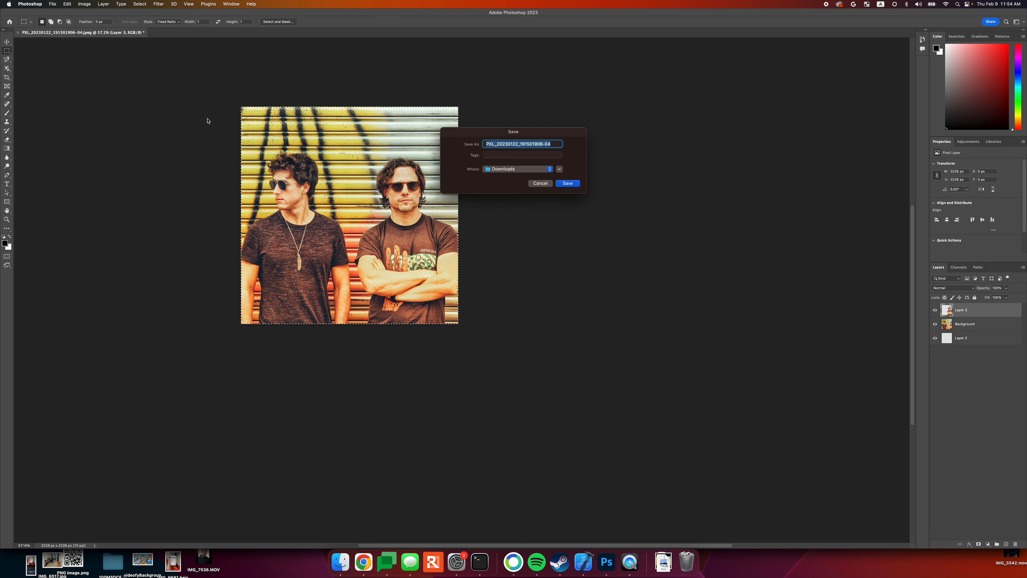
pyautogui.write('closecropmagnet')
pyautogui.press('Return')
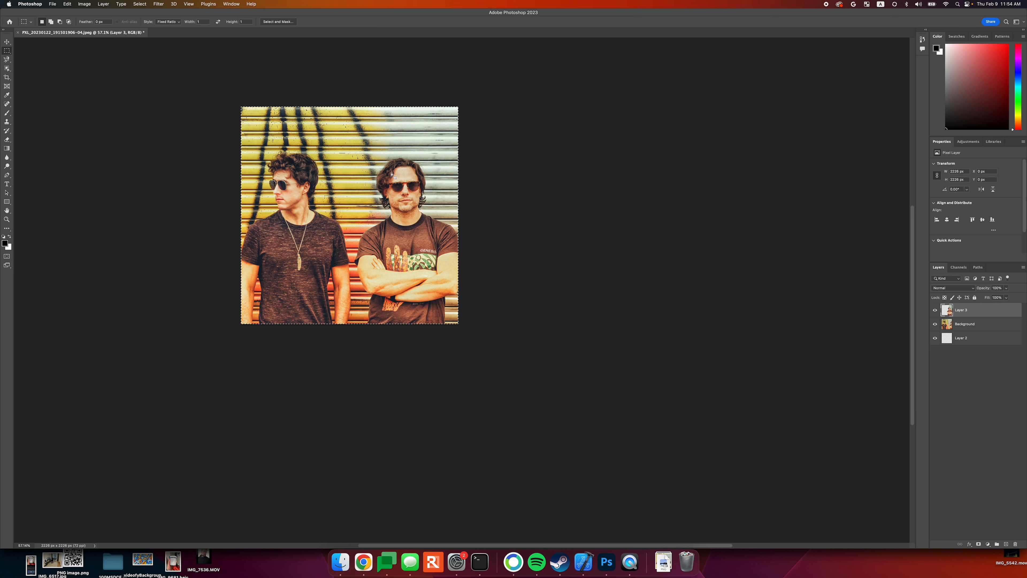
pyautogui.click(116, 122)
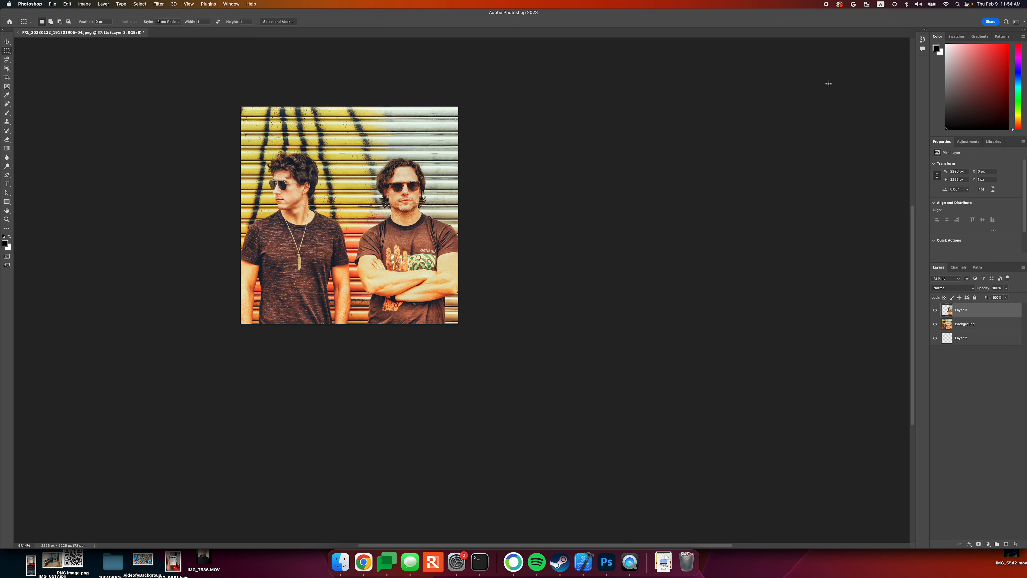